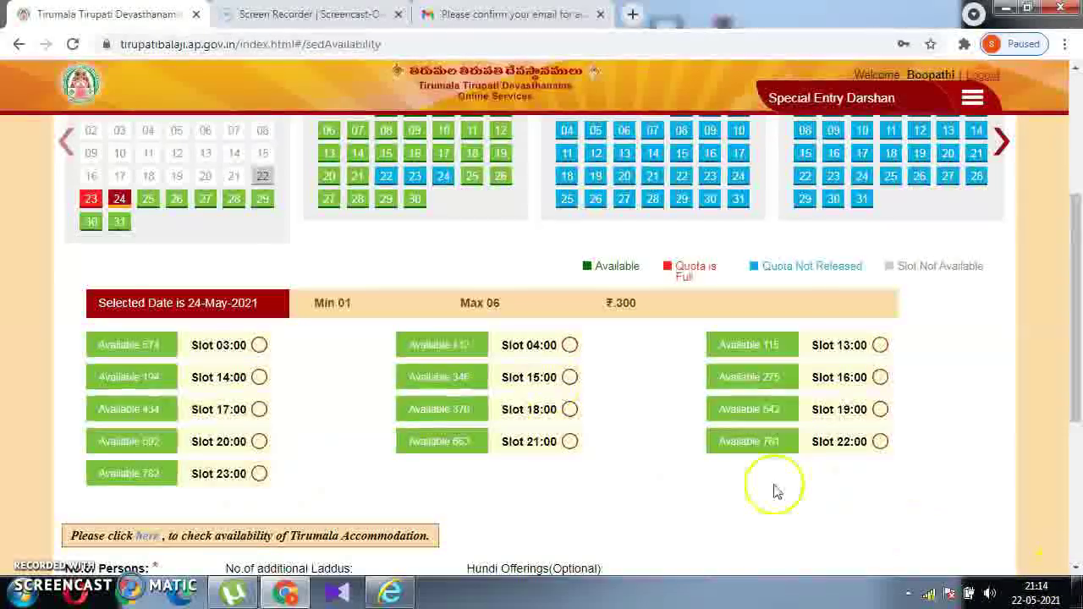
# Select the 03:00 darshan time slot.
pyautogui.click(259, 345)
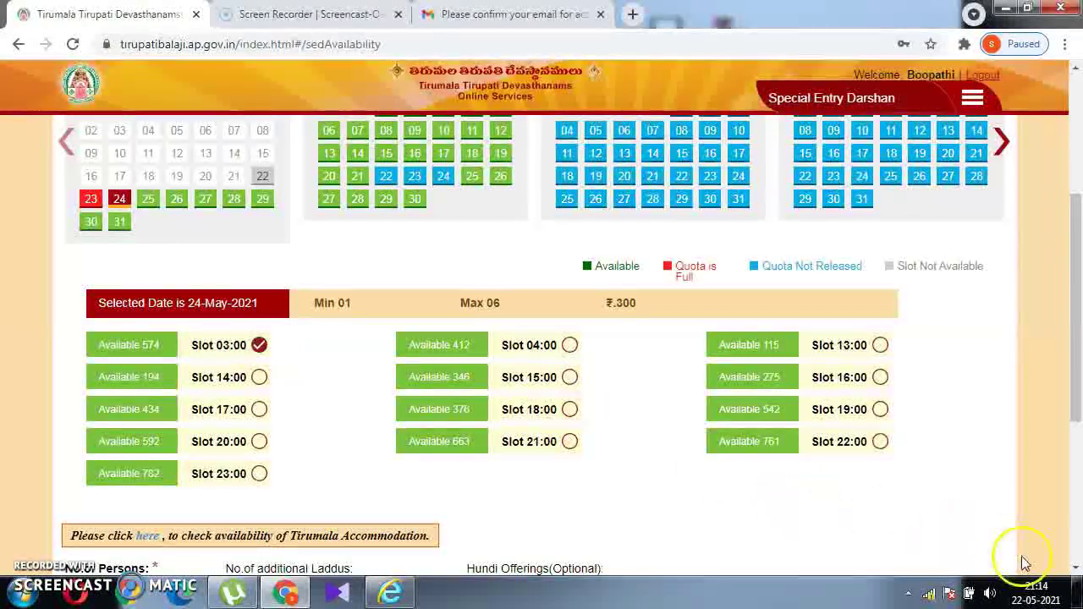
pyautogui.click(1075, 572)
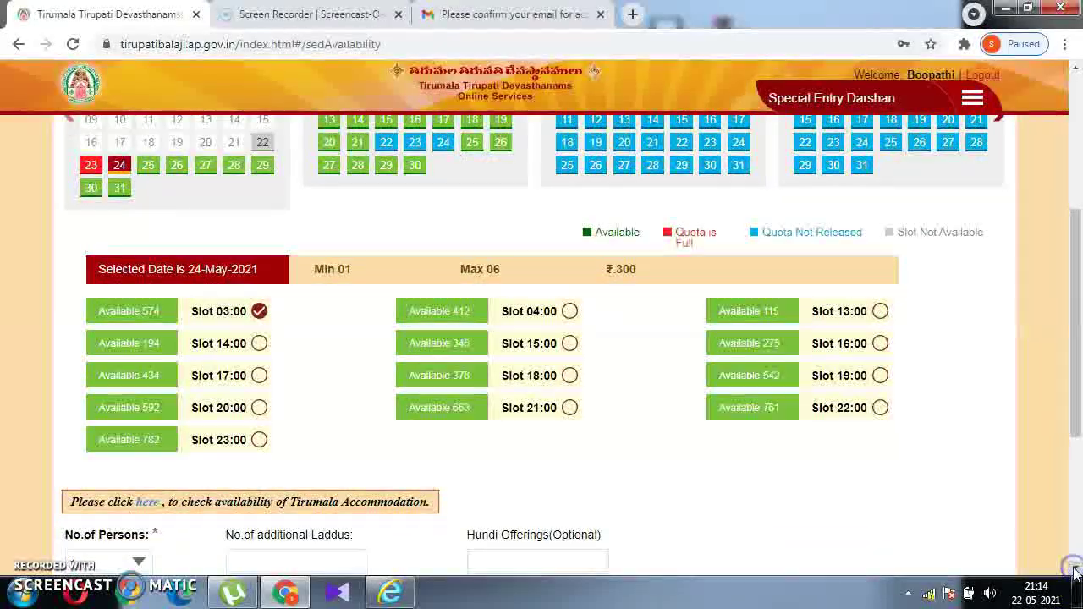
pyautogui.click(1075, 573)
pyautogui.click(1075, 573)
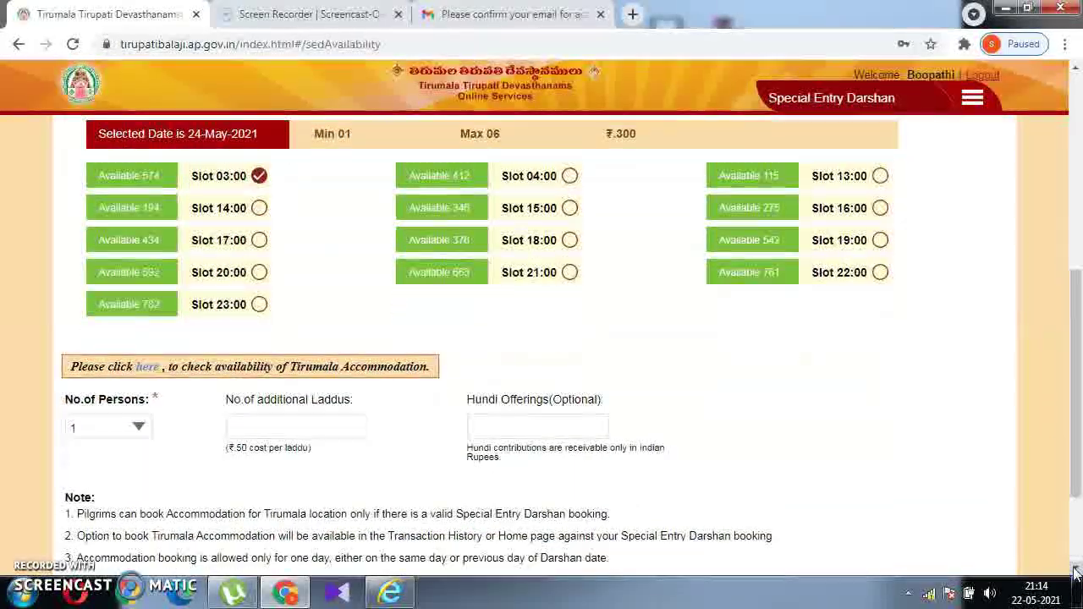
pyautogui.click(1075, 572)
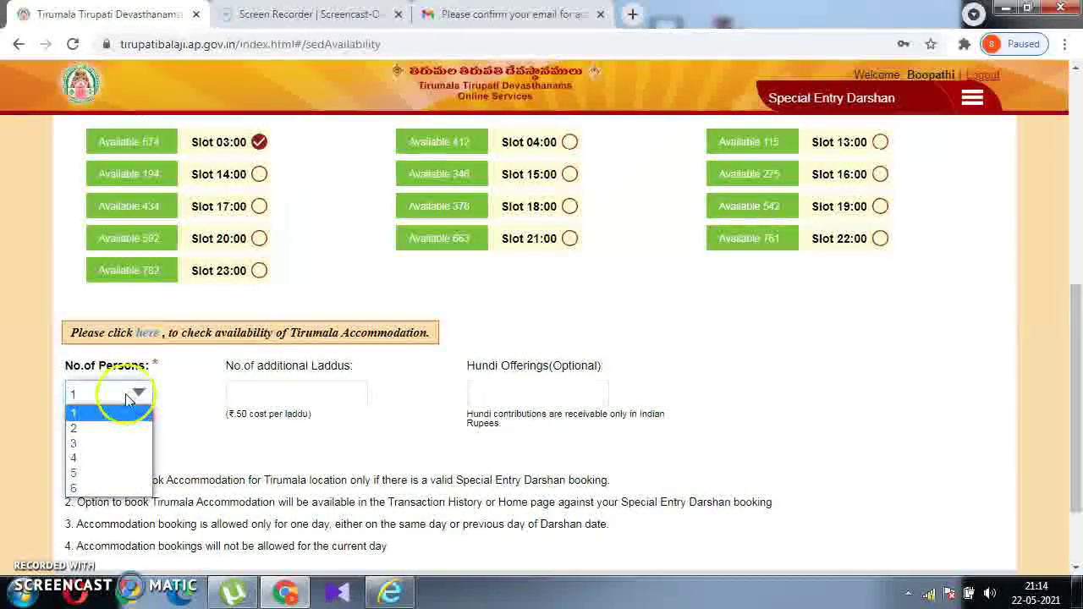
# Set the number of persons to 6 and start entering the additional laddus count.
pyautogui.click(129, 489)
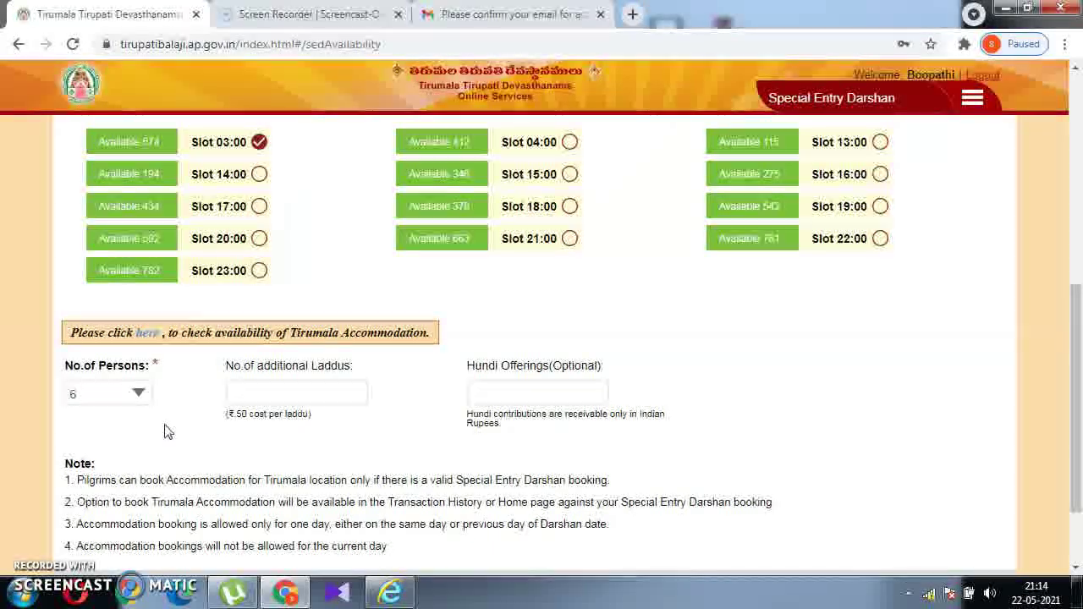
pyautogui.click(138, 403)
pyautogui.click(271, 393)
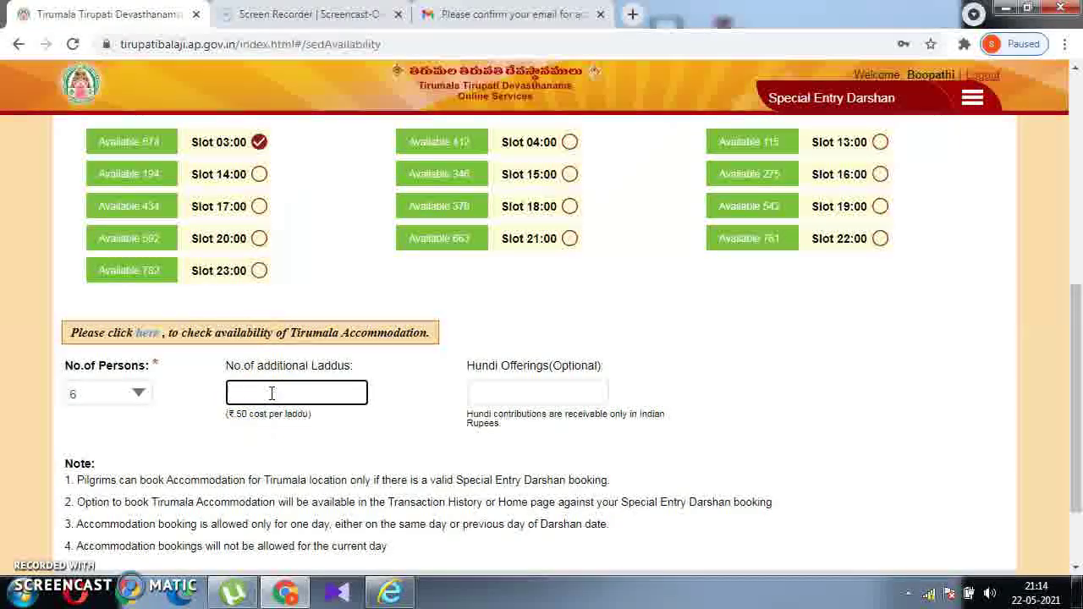
pyautogui.click(280, 467)
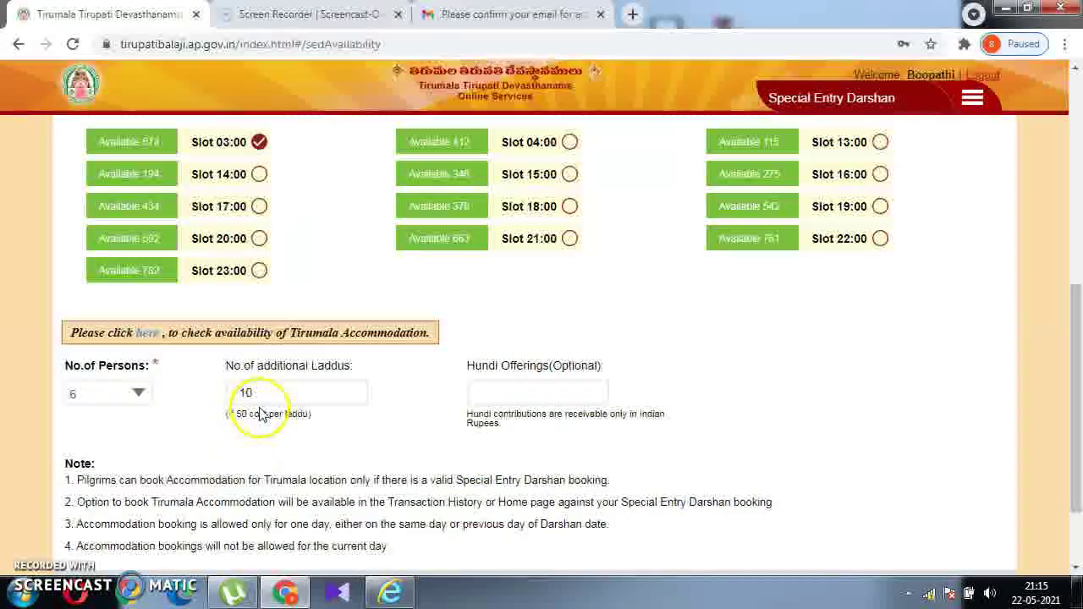
# Change to 2 persons with 2 additional laddus, book for self, and continue.
pyautogui.click(135, 391)
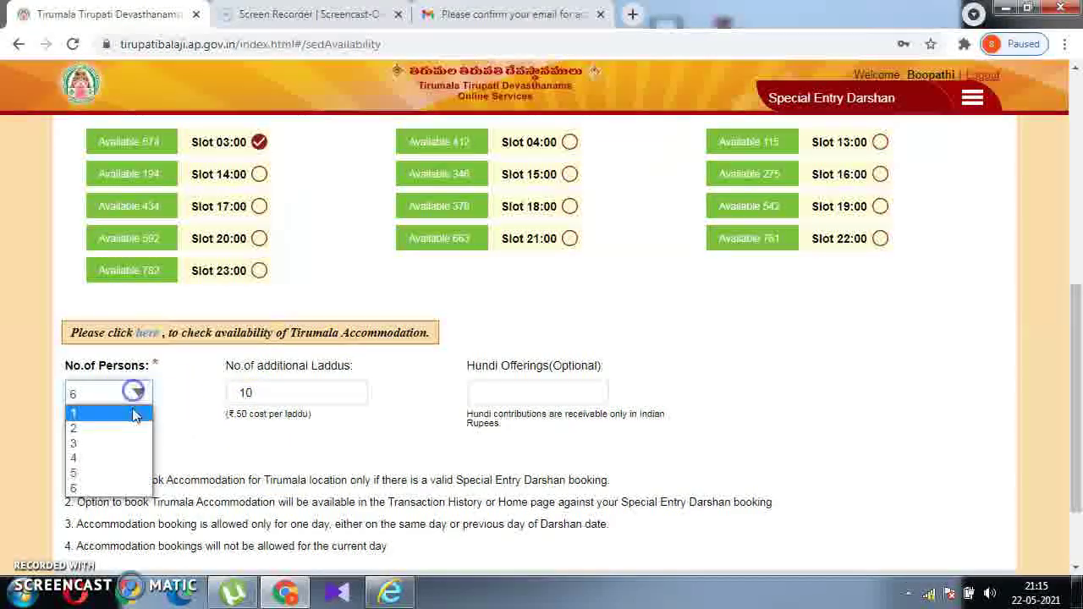
pyautogui.click(130, 425)
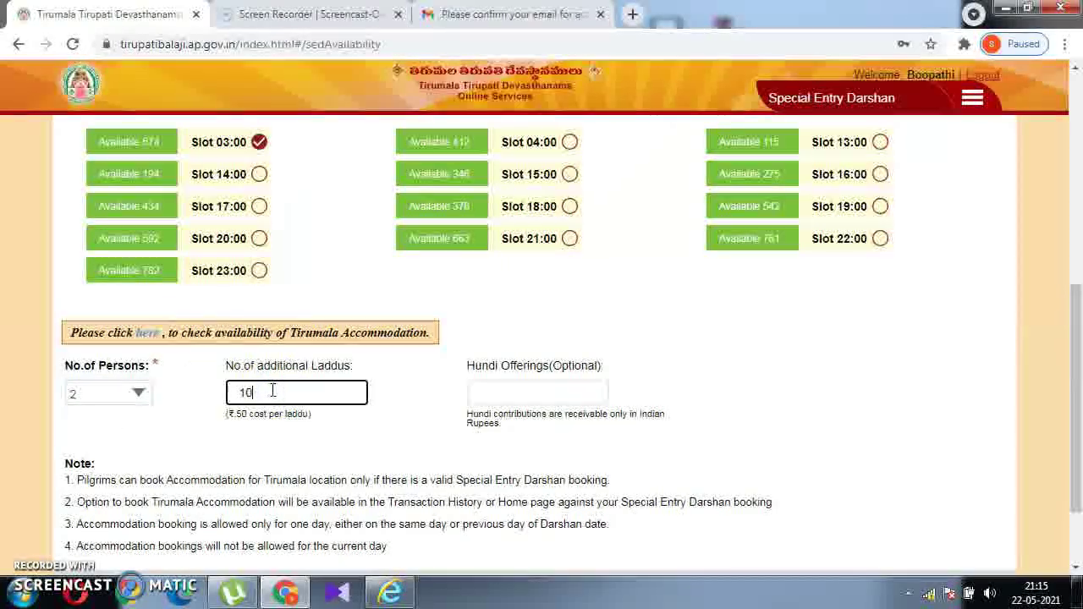
pyautogui.press('BackSpace')
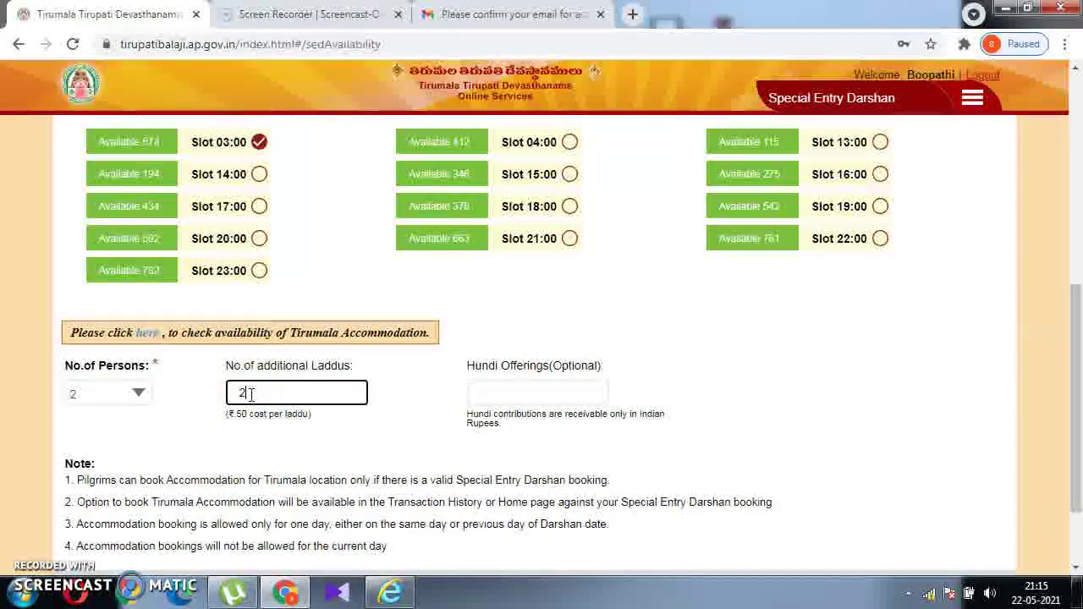
pyautogui.click(262, 447)
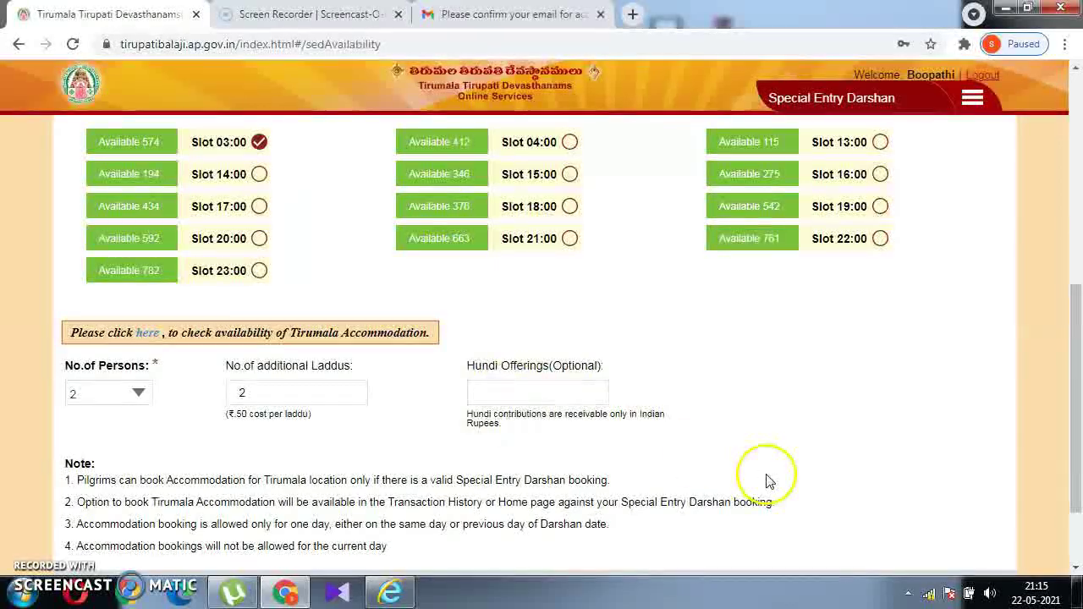
pyautogui.scroll(-2, 1074, 572)
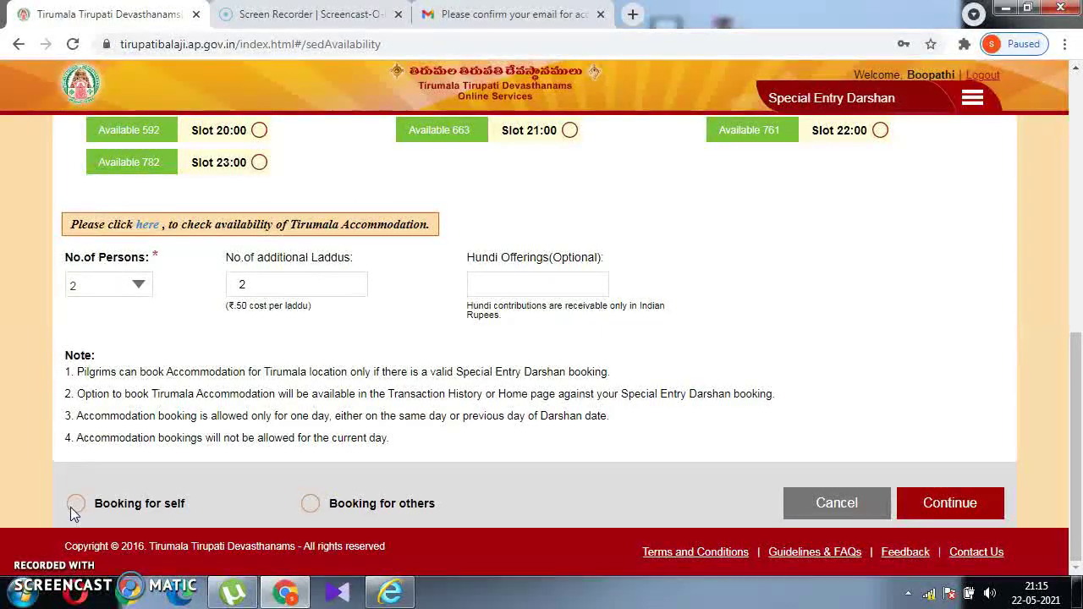
pyautogui.click(71, 506)
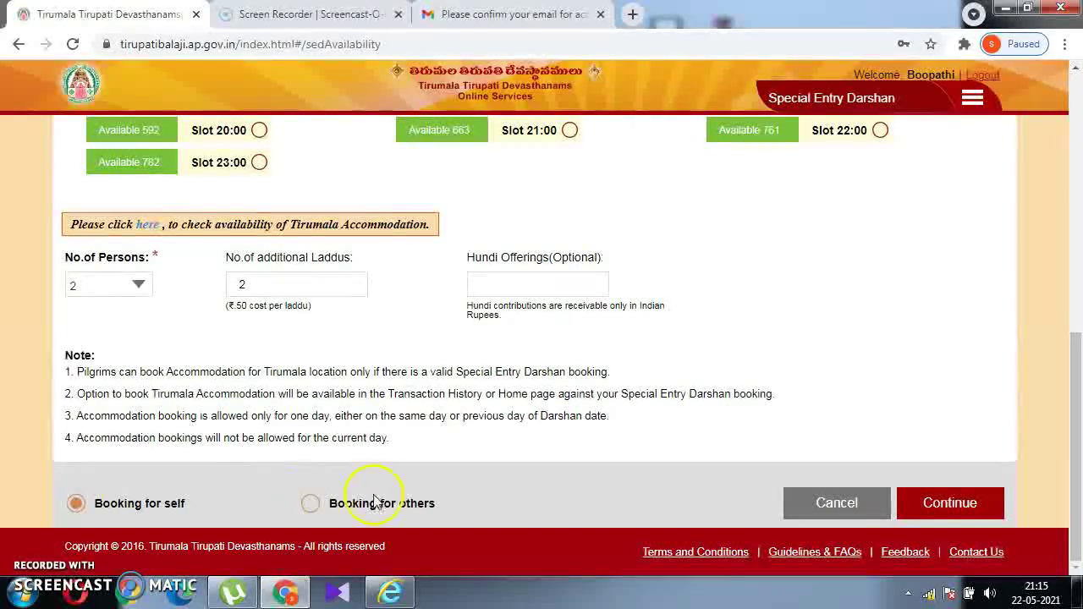
pyautogui.click(967, 501)
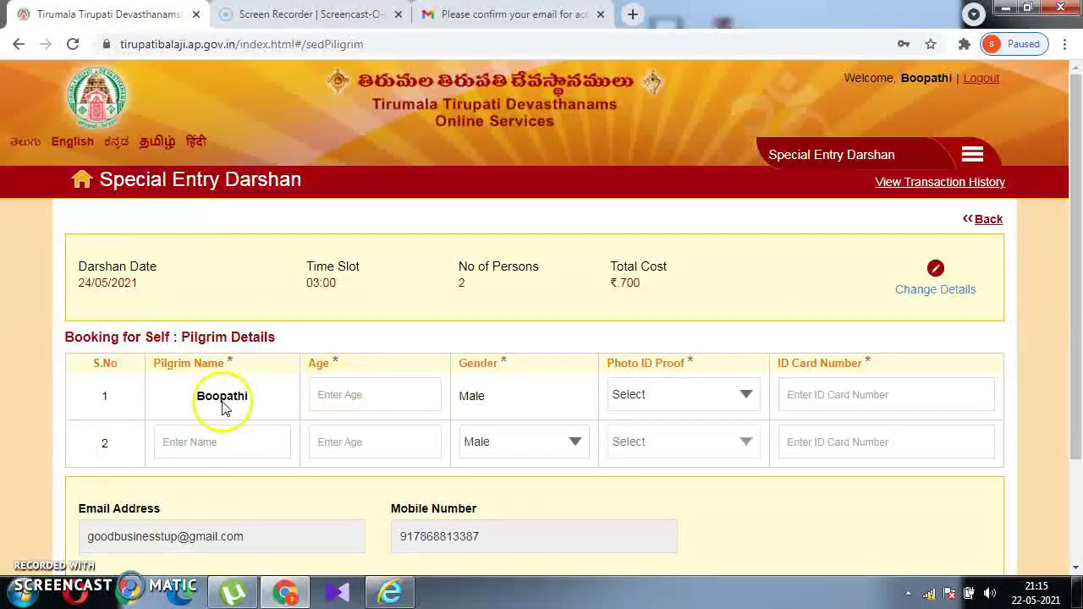
# Give the first pilgrim age 27 and Aadhaar Card as photo ID proof.
pyautogui.click(361, 399)
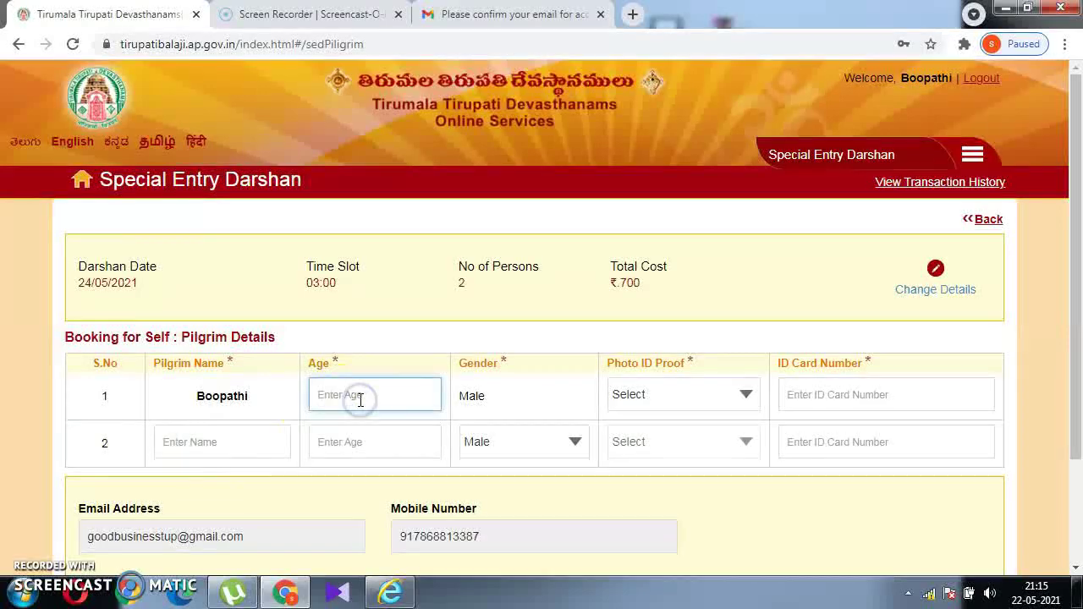
pyautogui.click(687, 398)
pyautogui.click(686, 398)
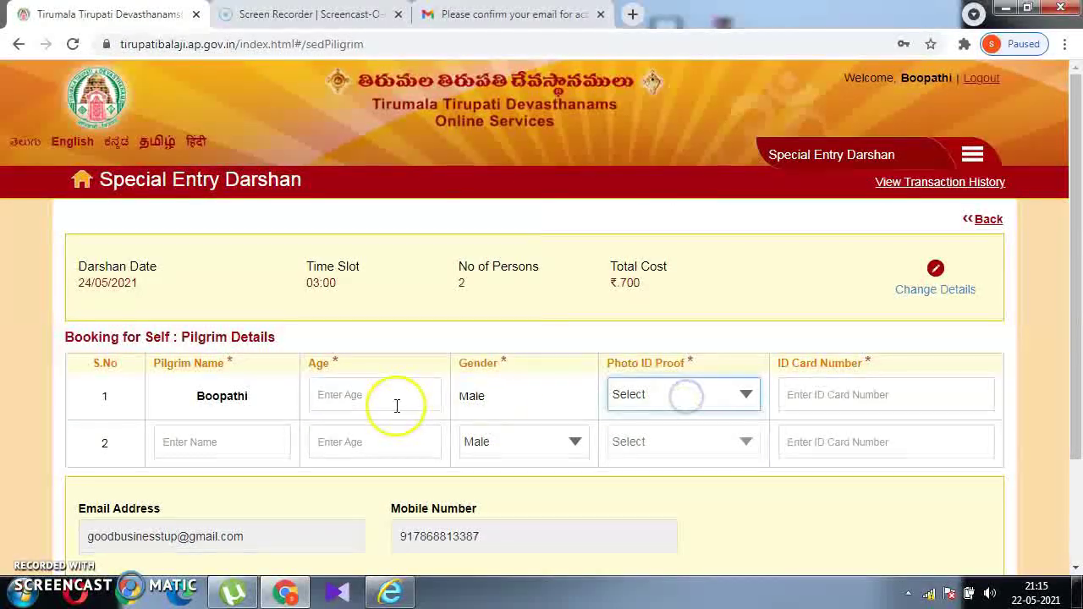
pyautogui.write('2')
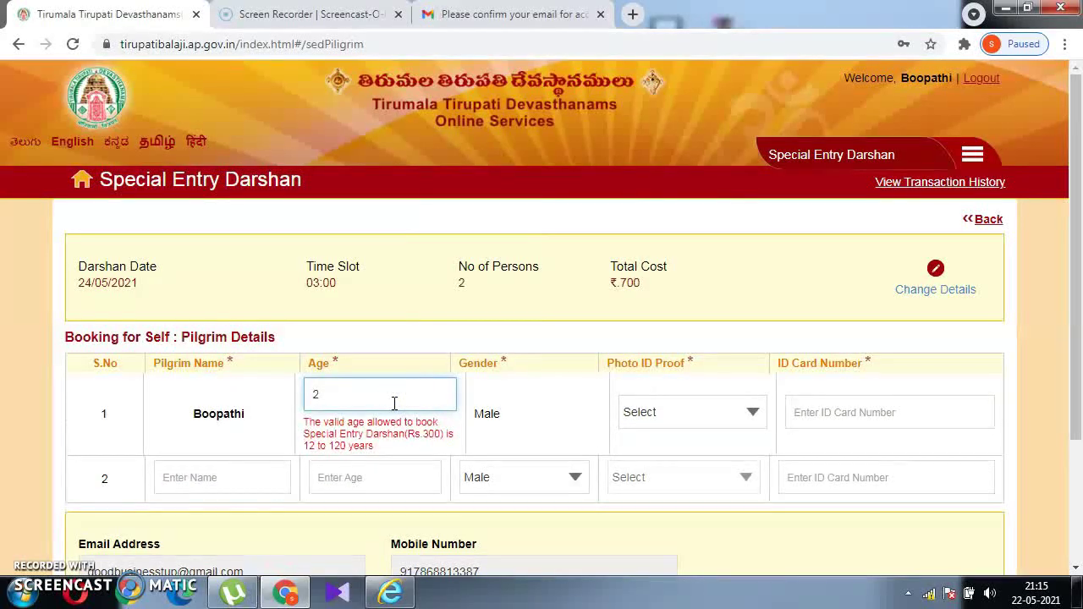
pyautogui.write('7')
pyautogui.click(628, 397)
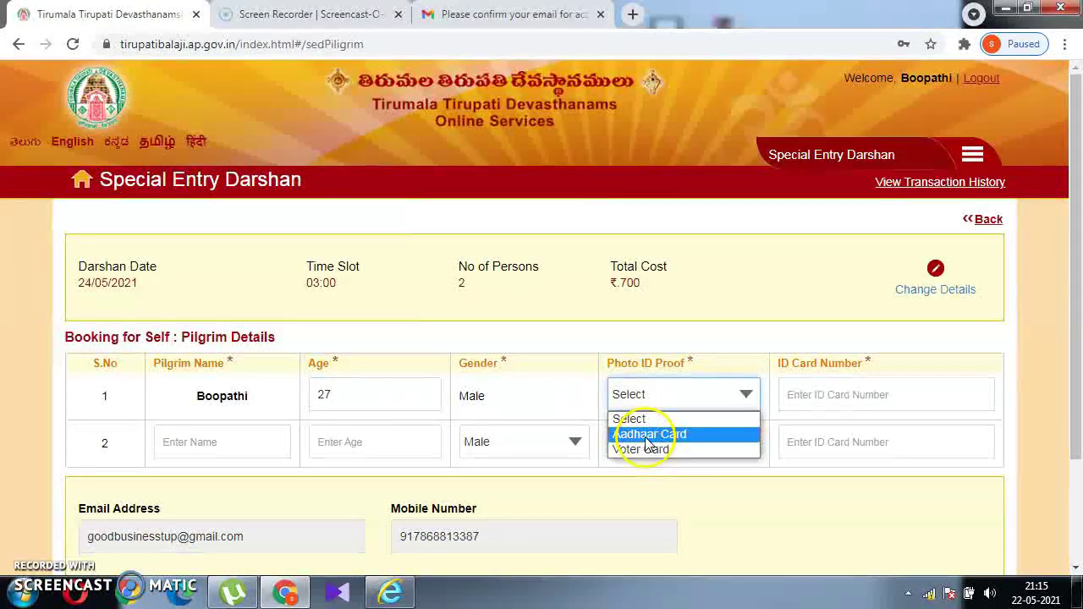
pyautogui.click(647, 434)
# Enter the first pilgrim's 12-digit Aadhaar number in the ID Card Number field.
pyautogui.click(826, 399)
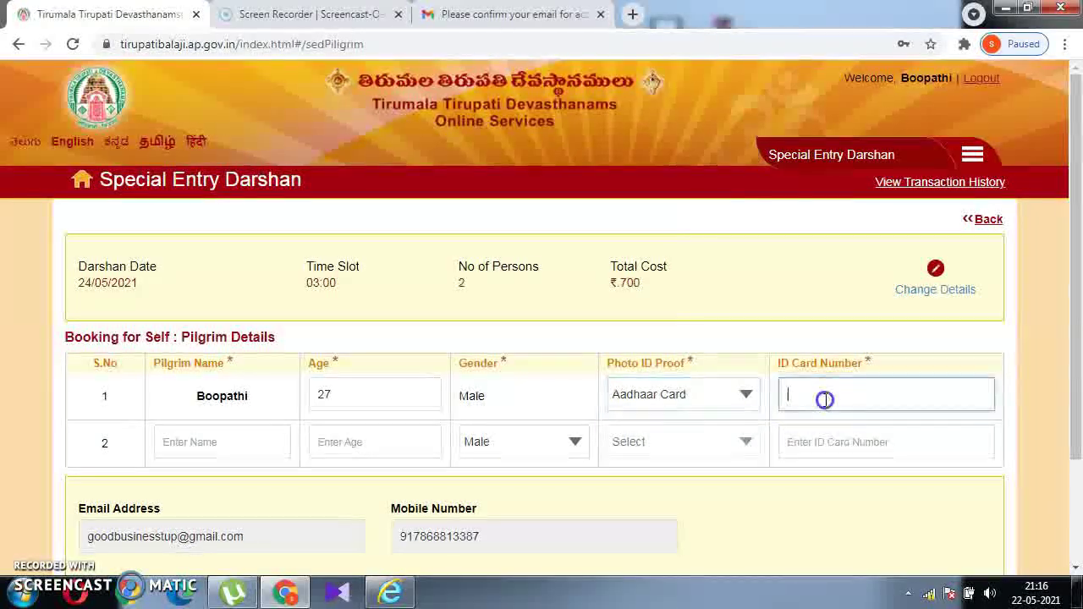
pyautogui.click(184, 451)
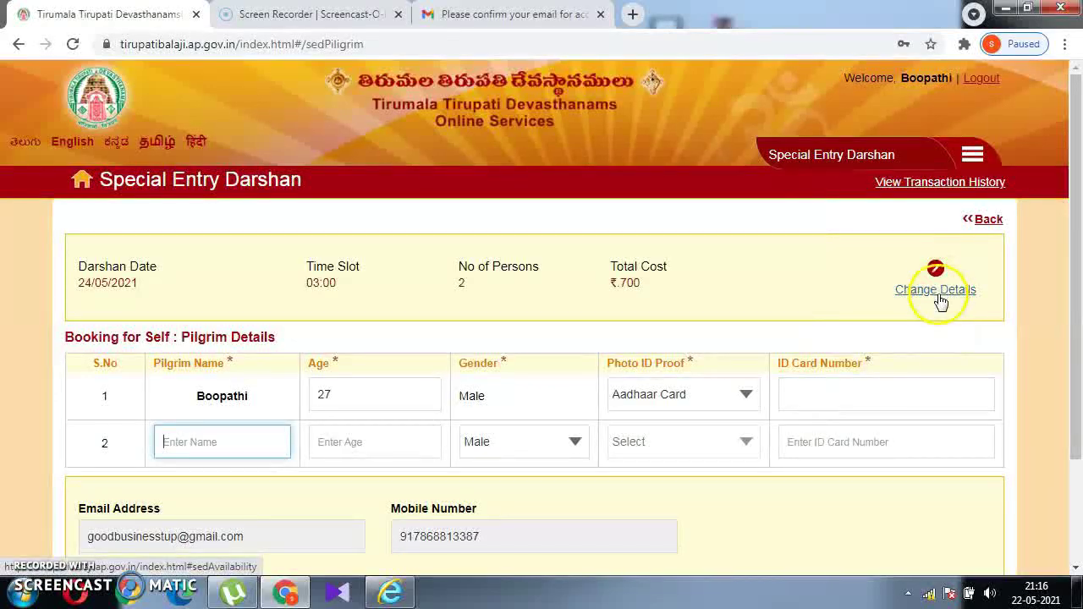
pyautogui.scroll(-2, 1078, 541)
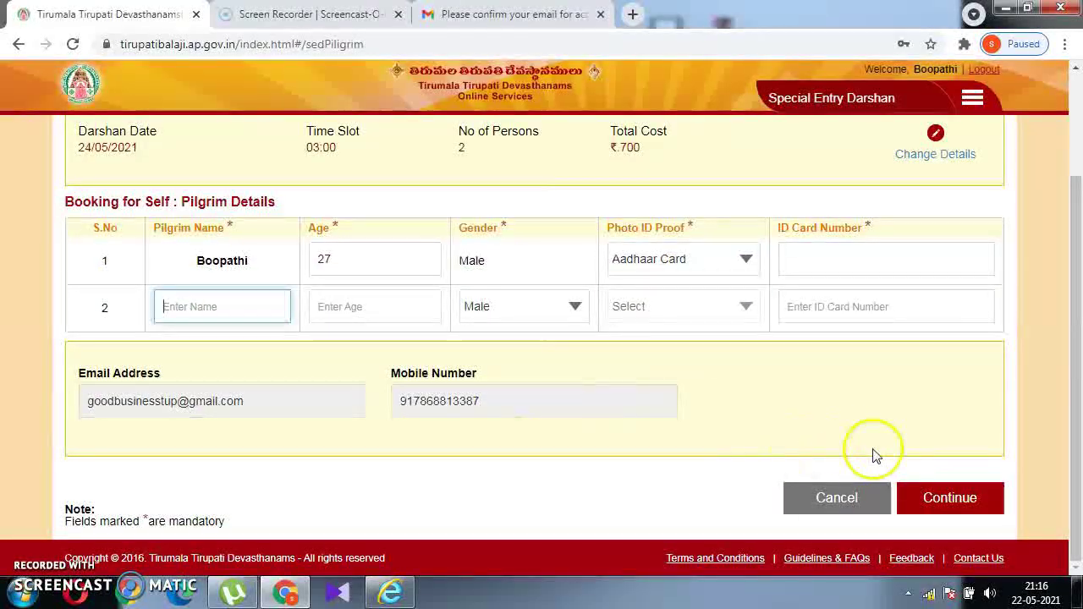
pyautogui.click(826, 266)
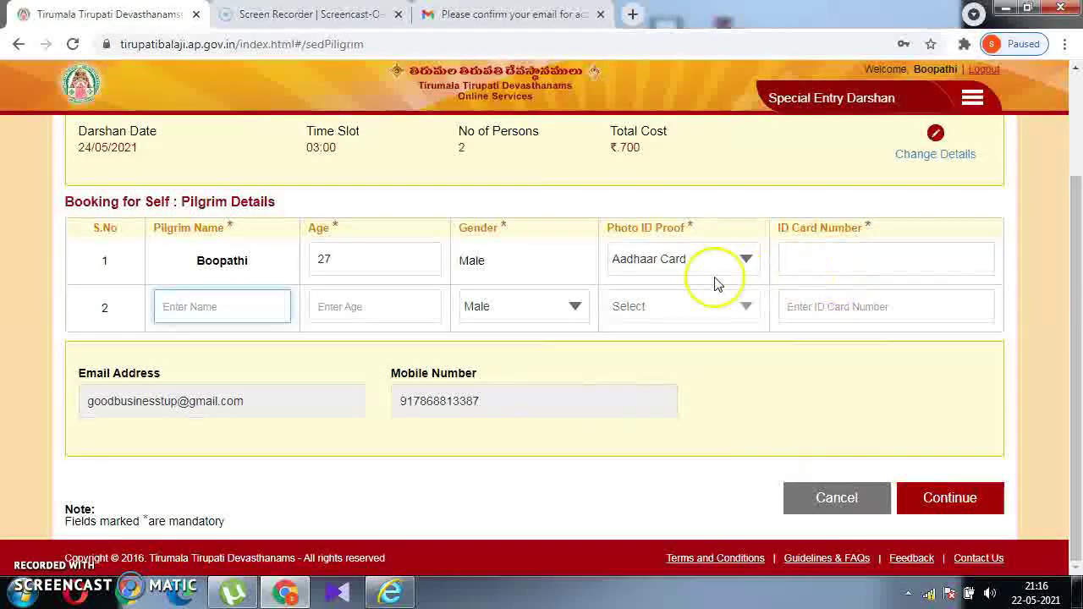
pyautogui.click(1077, 146)
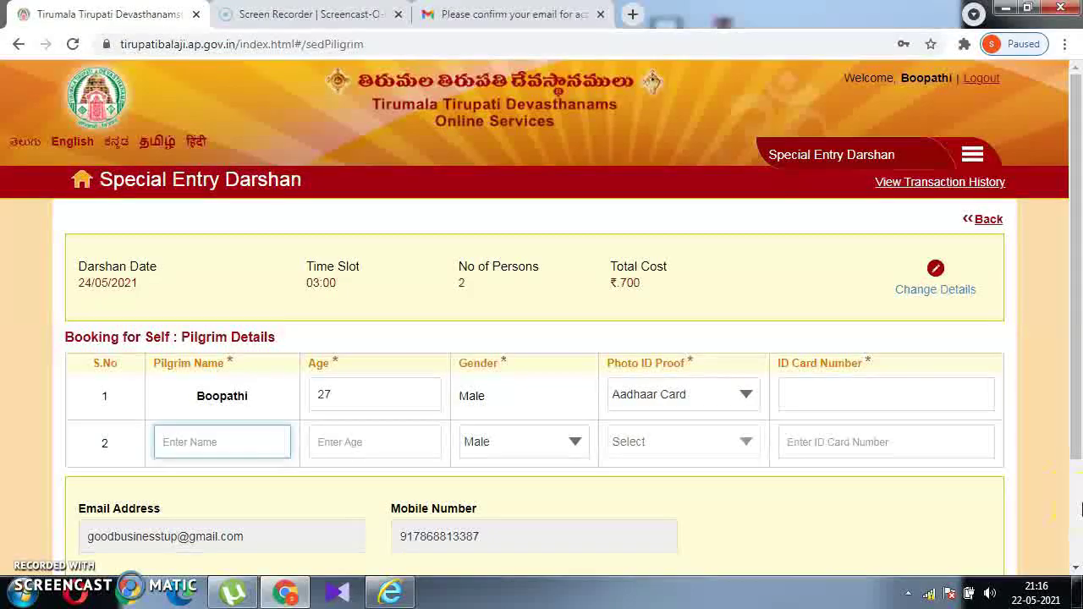
pyautogui.click(797, 403)
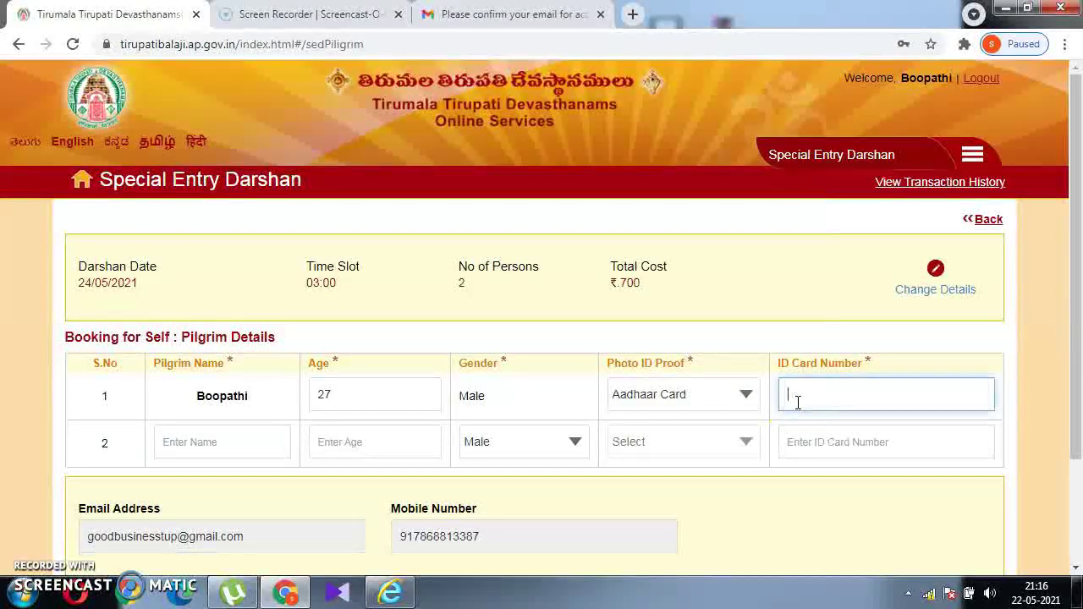
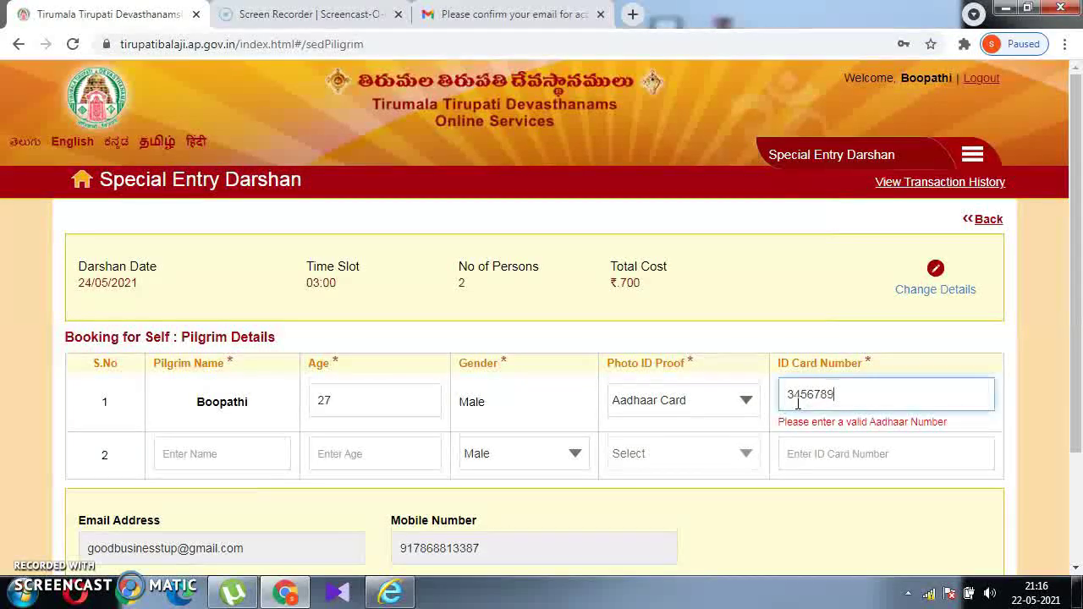
# Enter the second pilgrim's name and age 30.
pyautogui.click(343, 399)
pyautogui.write('KARTHI')
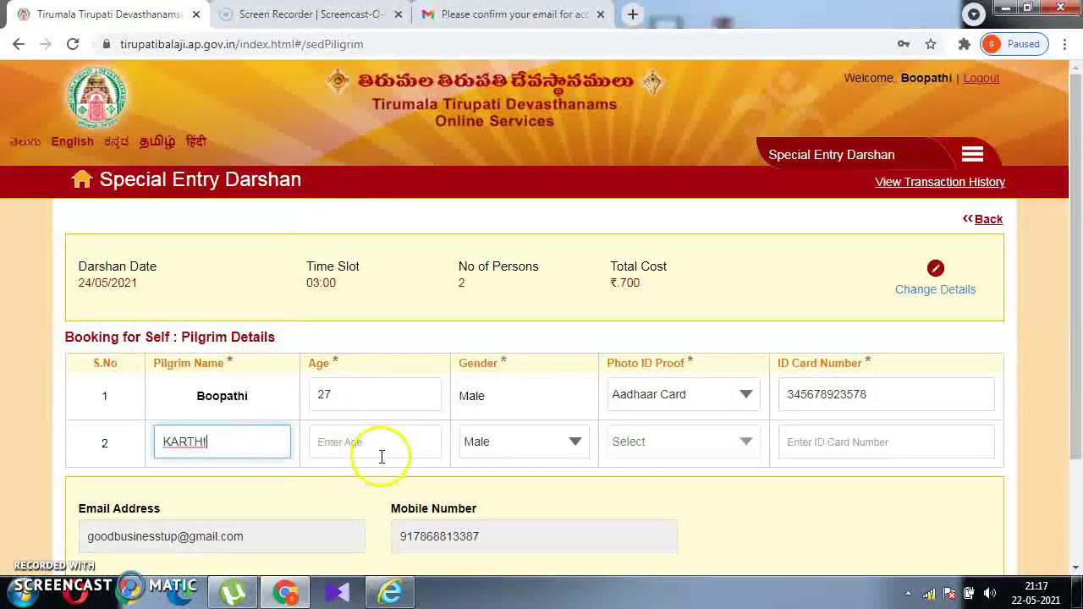
pyautogui.click(381, 457)
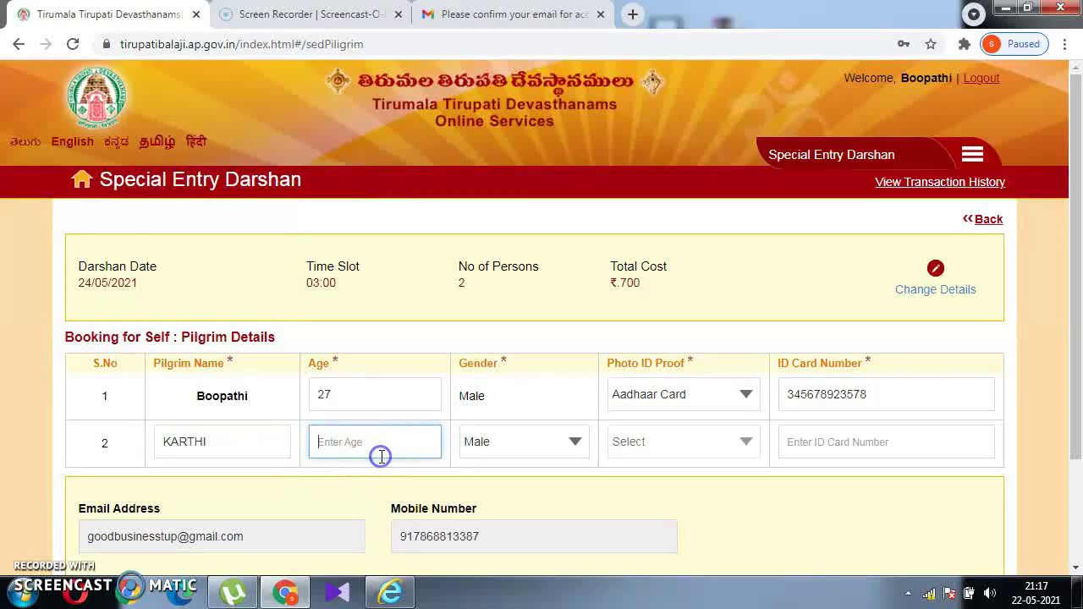
pyautogui.write('30')
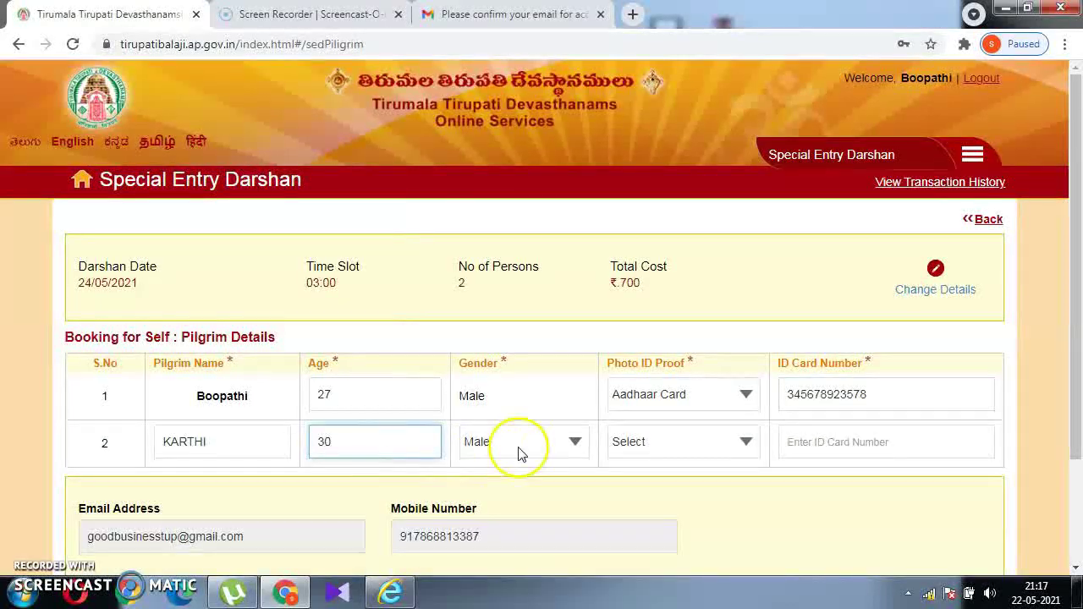
# Choose Aadhaar Card for the second pilgrim, enter their ID number, and submit.
pyautogui.click(619, 442)
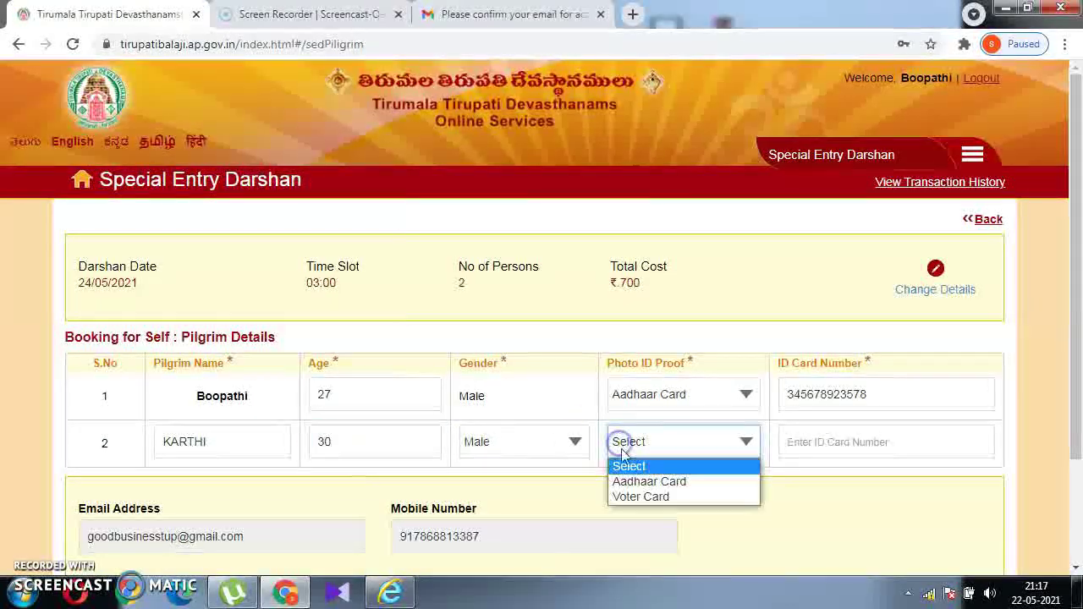
pyautogui.click(639, 483)
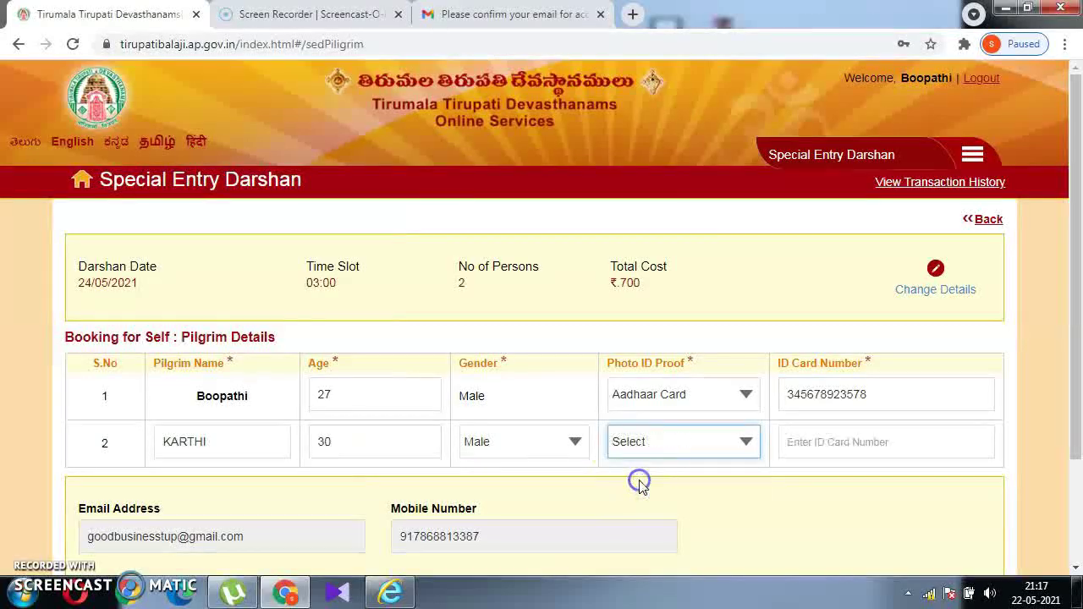
pyautogui.click(804, 442)
pyautogui.write('456')
pyautogui.press('BackSpace')
pyautogui.press('BackSpace')
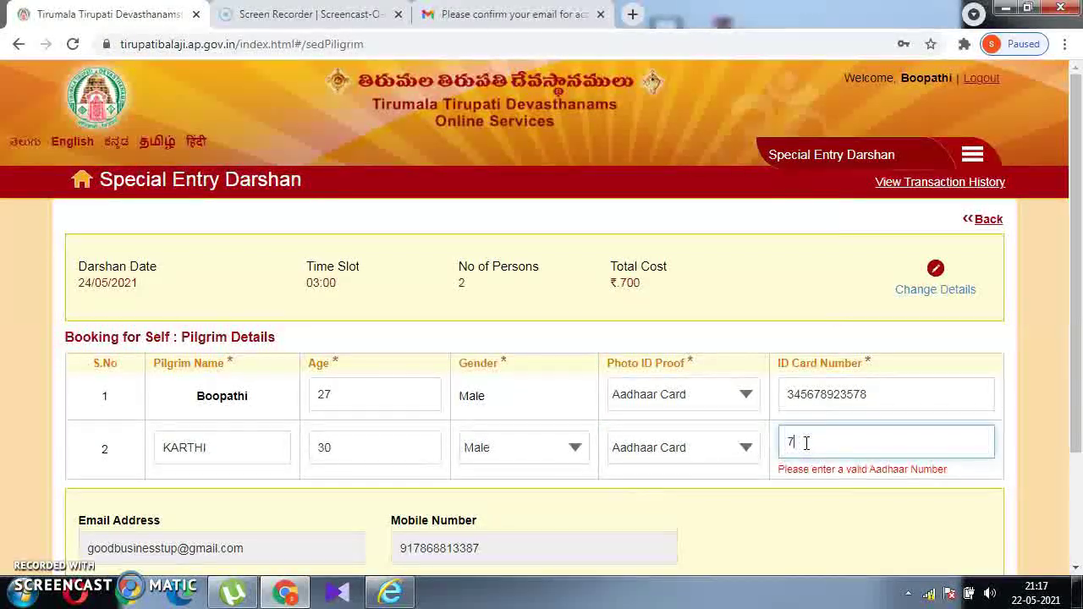
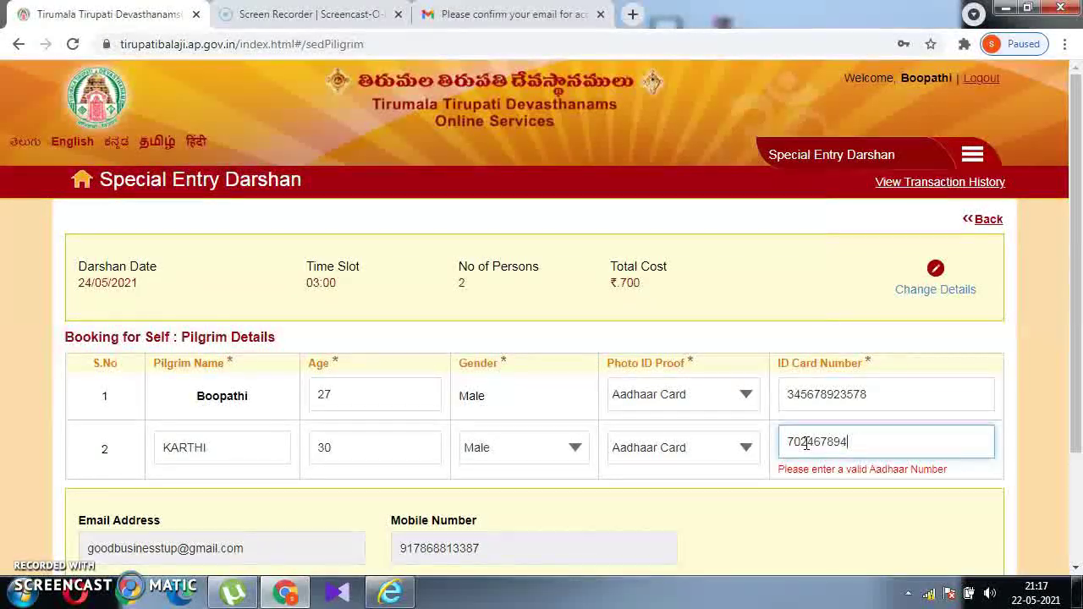
pyautogui.scroll(-3, 1074, 508)
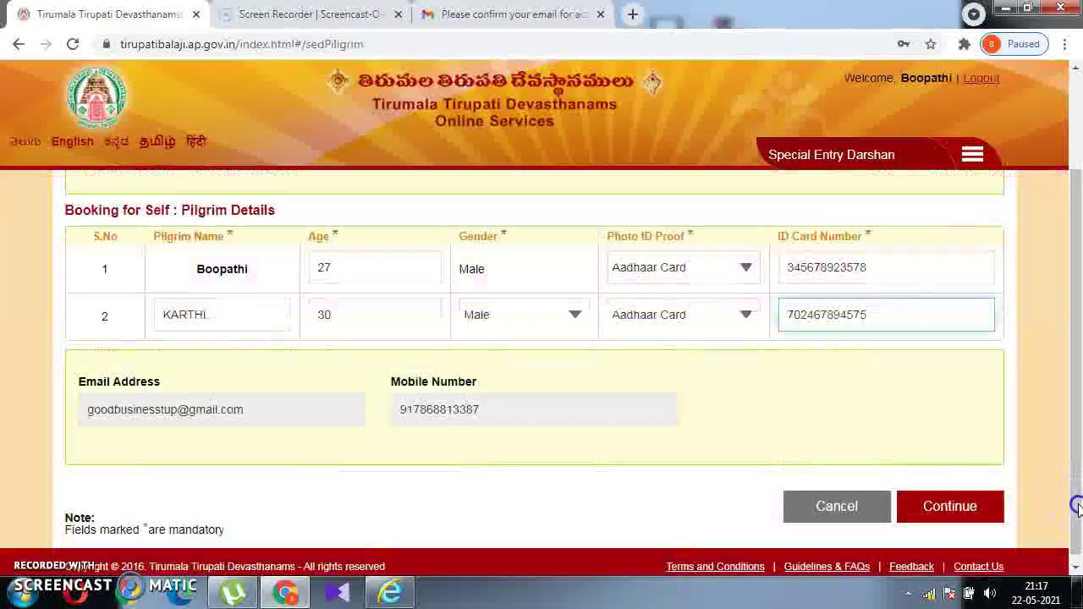
pyautogui.click(951, 501)
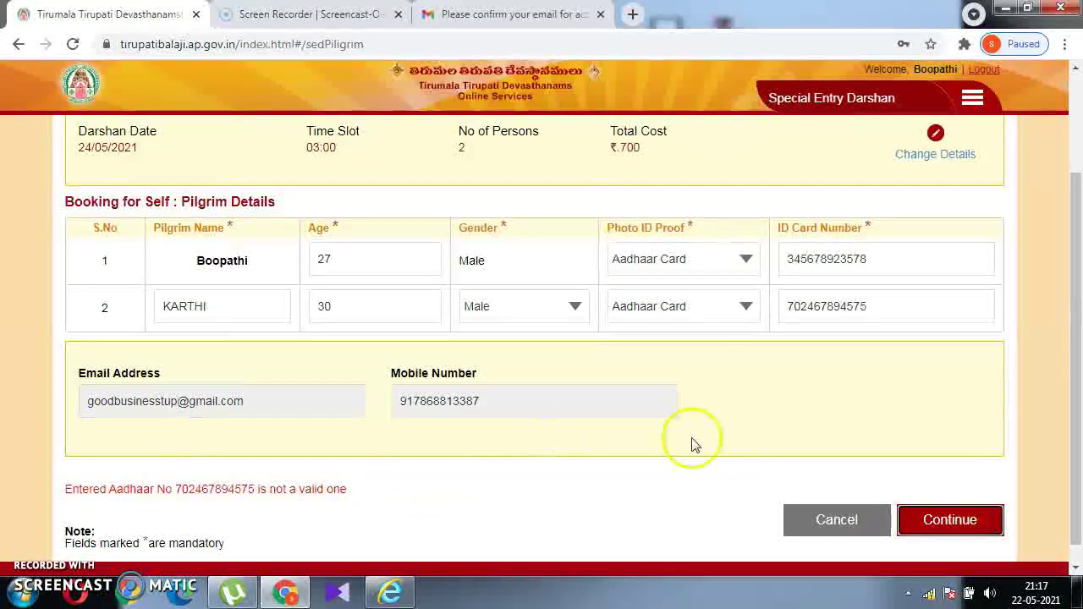
# Edit the trailing digits of the second pilgrim's ID number and resubmit twice.
pyautogui.click(888, 312)
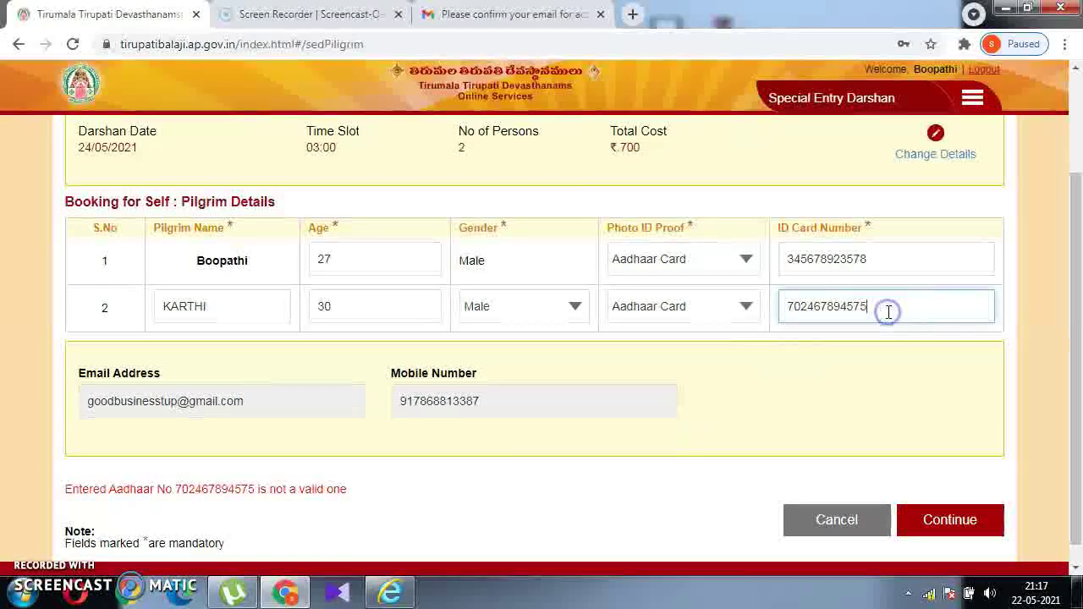
pyautogui.press('BackSpace')
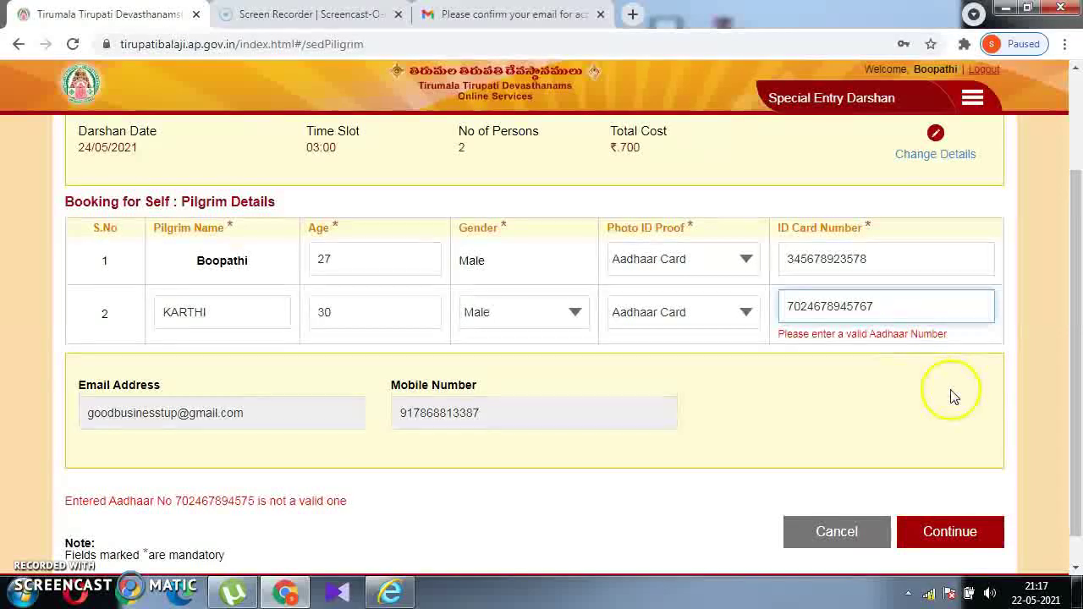
pyautogui.press('BackSpace')
pyautogui.press('BackSpace')
pyautogui.press('BackSpace')
pyautogui.press('BackSpace')
pyautogui.click(1039, 413)
pyautogui.press('BackSpace')
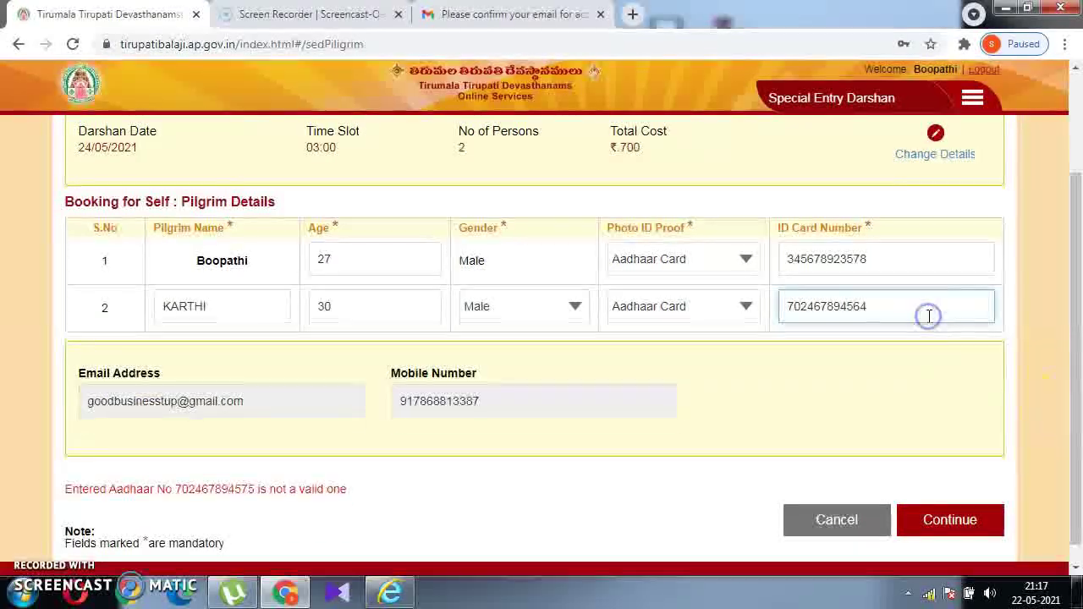
pyautogui.click(963, 531)
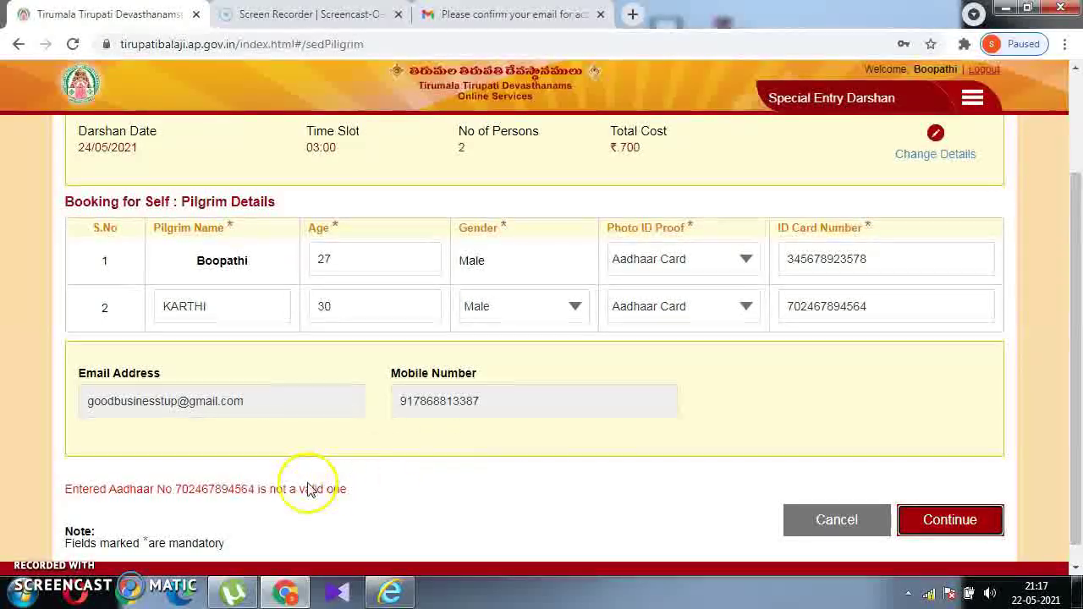
pyautogui.click(940, 519)
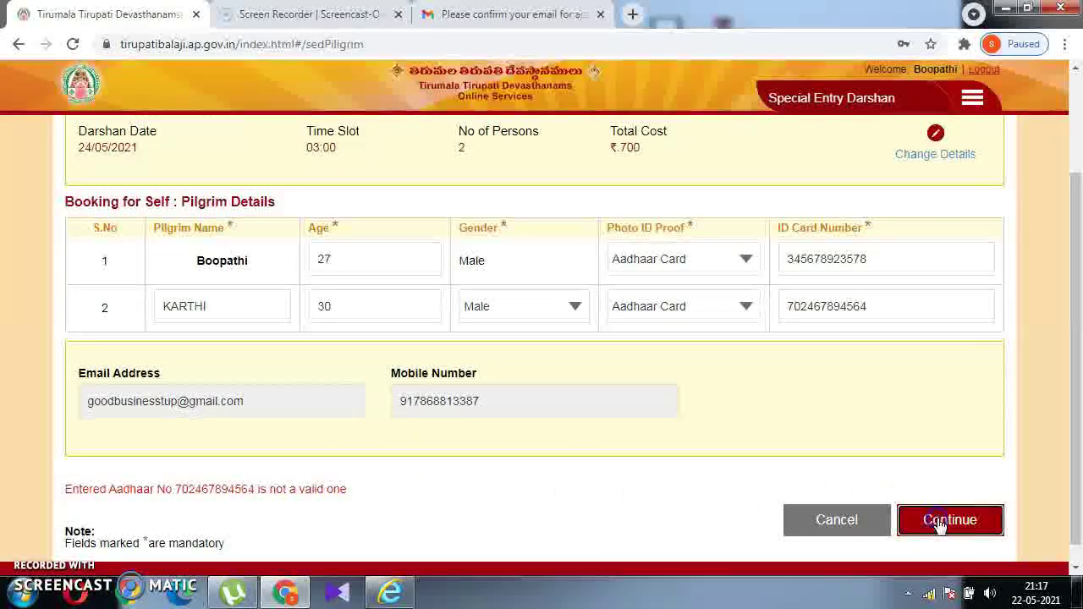
# Replace the second pilgrim's ID number with a new 12-digit number and resubmit.
pyautogui.click(886, 309)
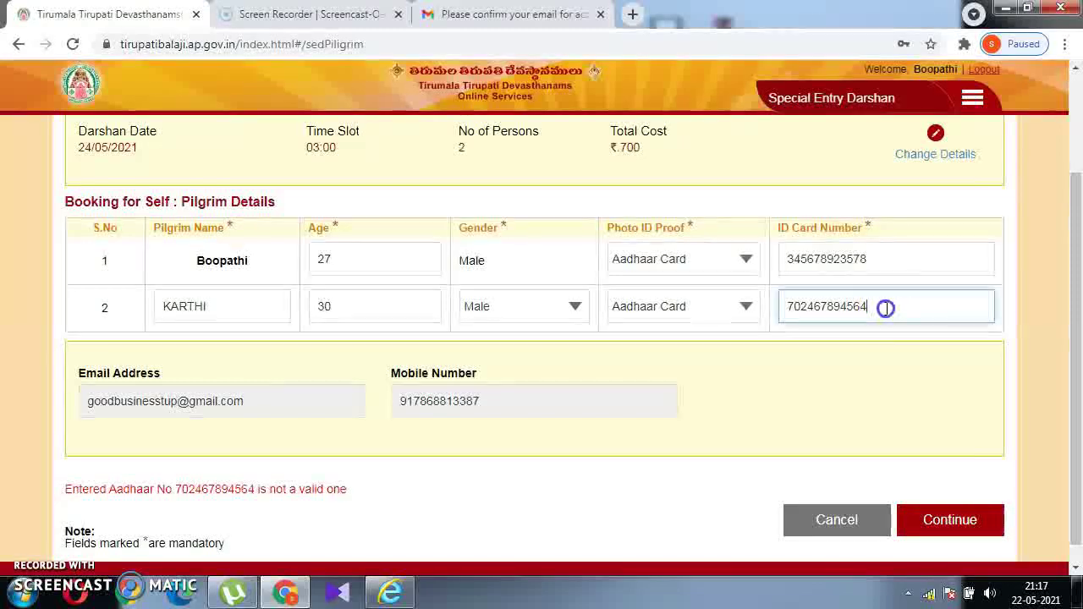
pyautogui.hotkey('ctrl', 'a')
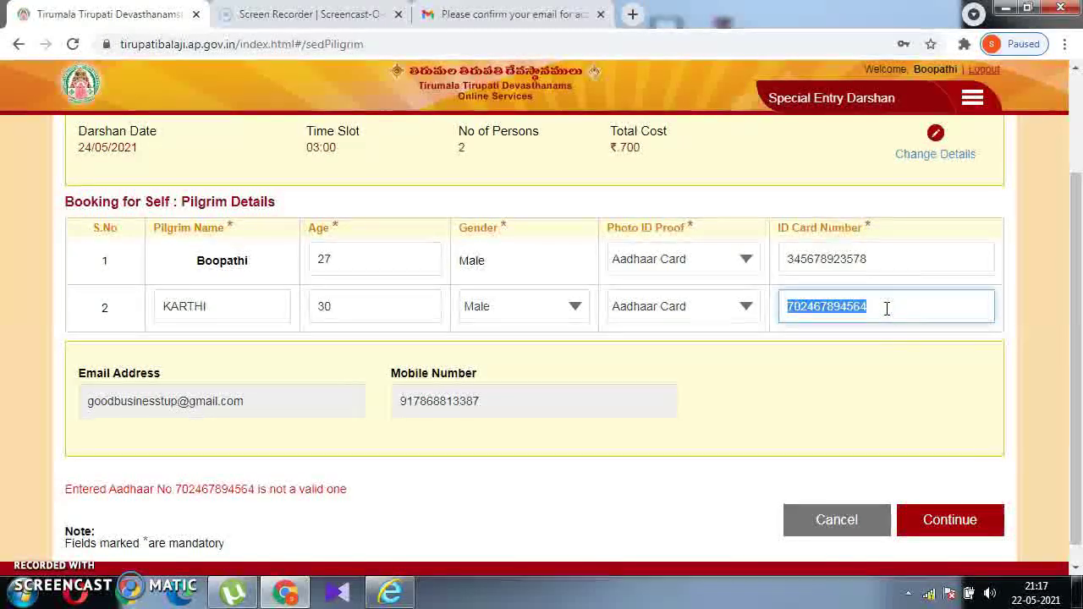
pyautogui.press('BackSpace')
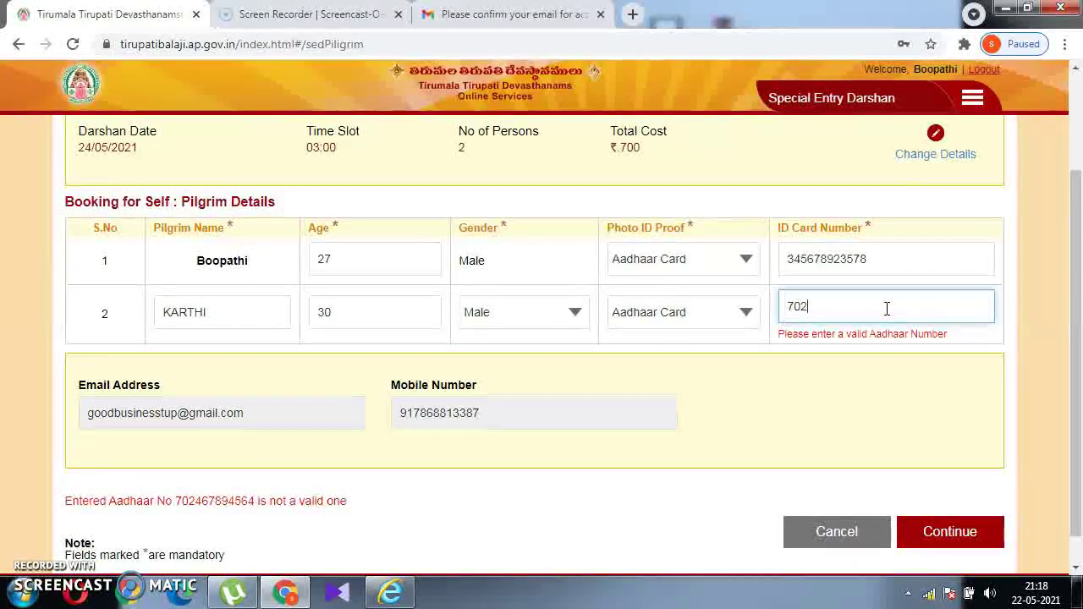
pyautogui.click(977, 517)
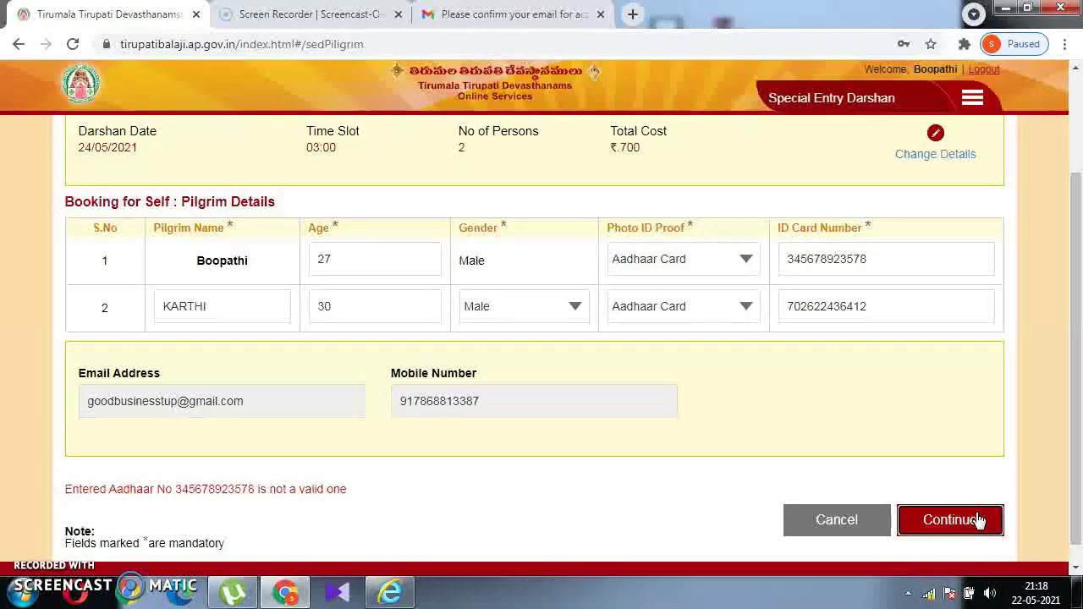
# Replace the first pilgrim's ID number with a new 12-digit number and submit.
pyautogui.click(883, 261)
pyautogui.doubleClick(883, 261)
pyautogui.press('BackSpace')
pyautogui.click(951, 521)
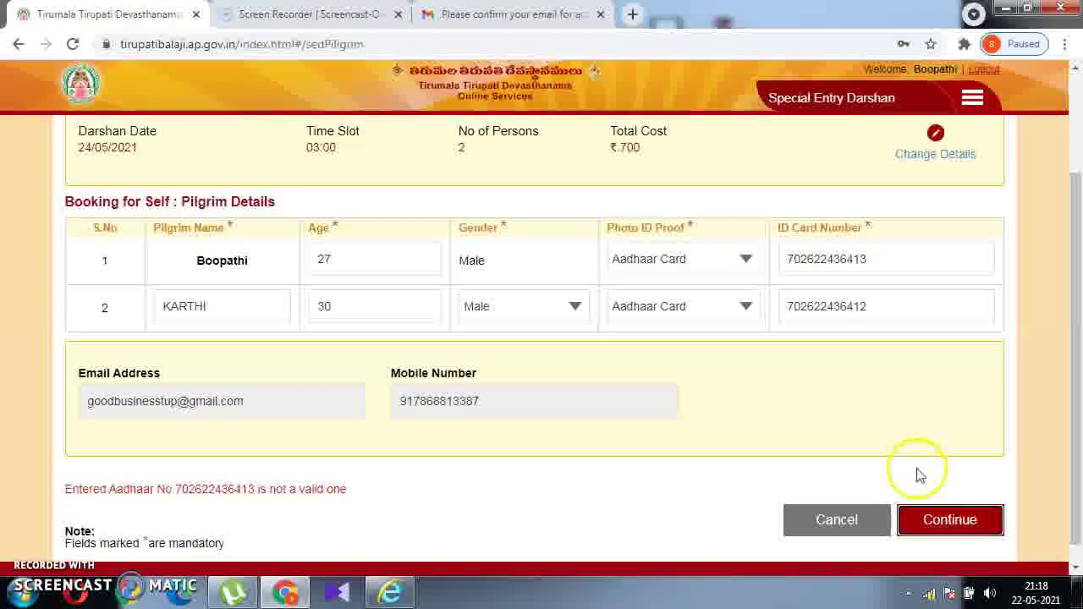
# Change the first pilgrim's last ID digit, resubmit, then clear the duplicate number.
pyautogui.click(890, 263)
pyautogui.press('BackSpace')
pyautogui.write('2')
pyautogui.click(941, 513)
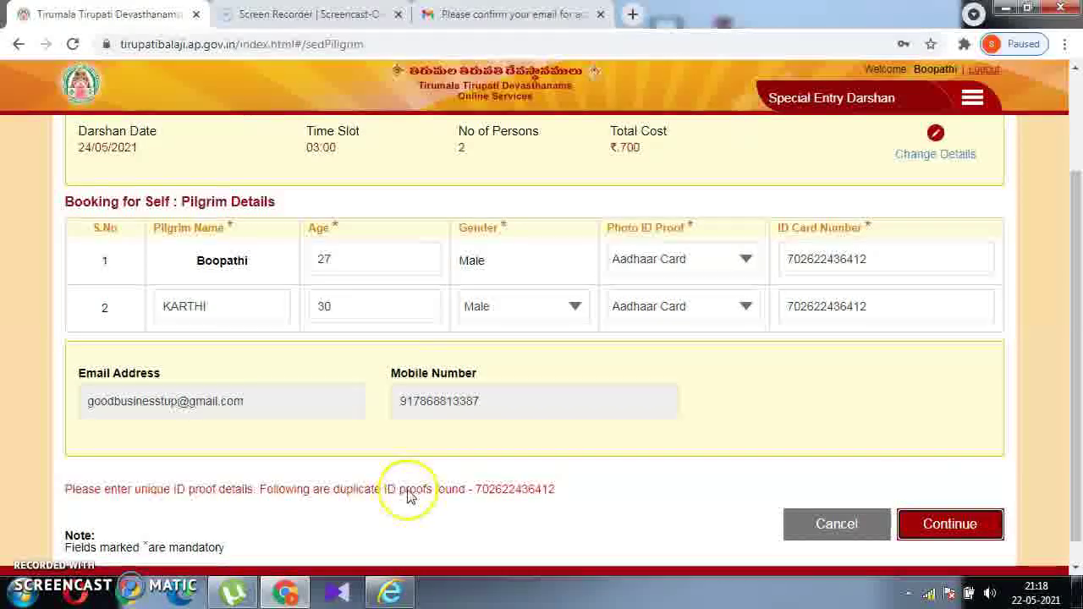
pyautogui.click(911, 266)
pyautogui.hotkey('ctrl', 'a')
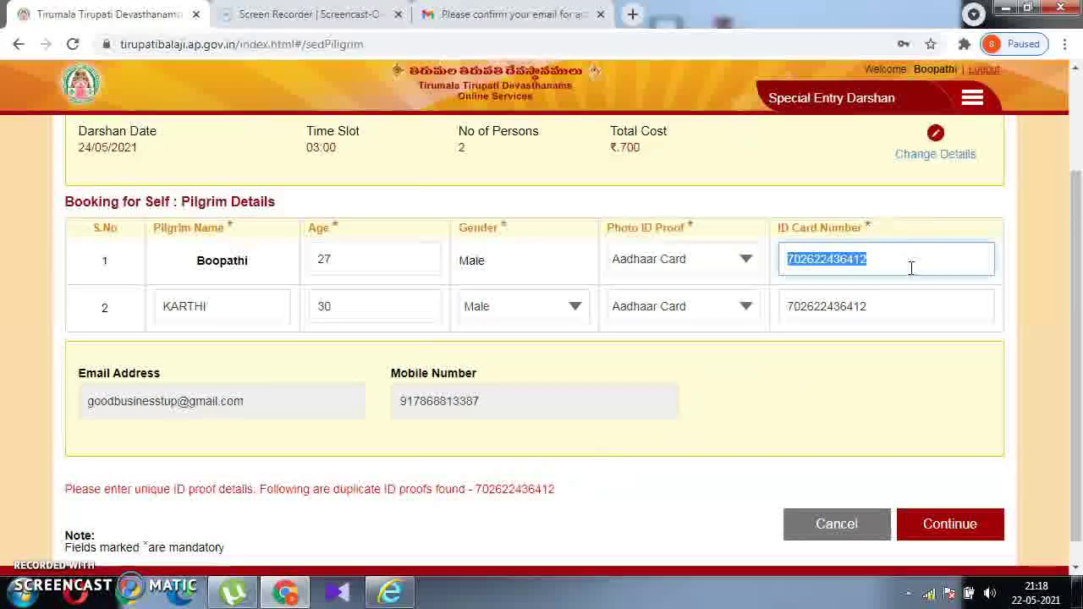
pyautogui.press('BackSpace')
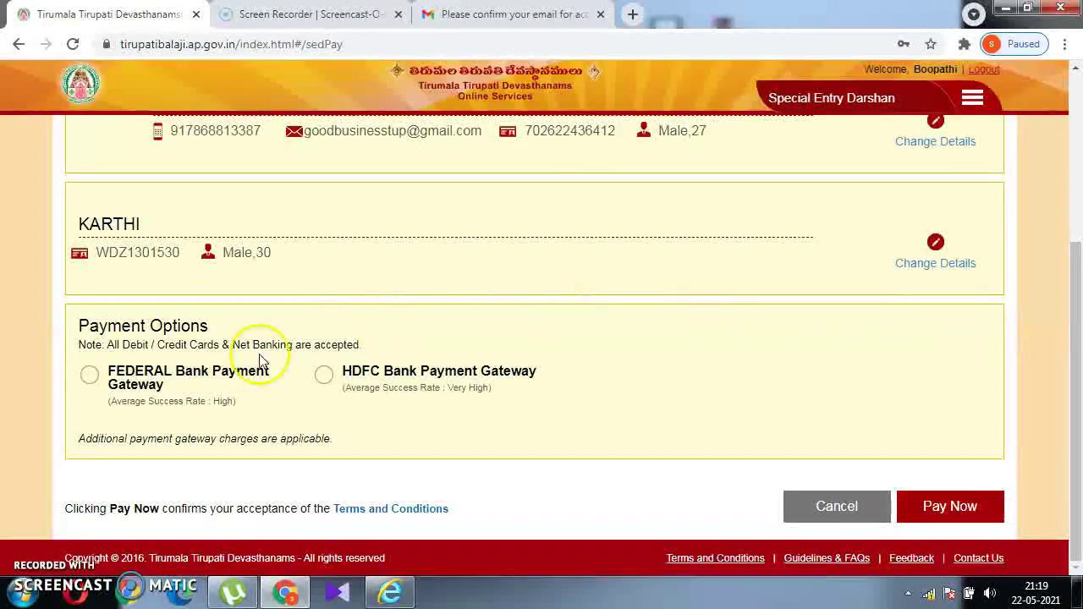
# Switch from the FEDERAL Bank gateway to the HDFC Bank gateway and pay ₹700.
pyautogui.click(91, 375)
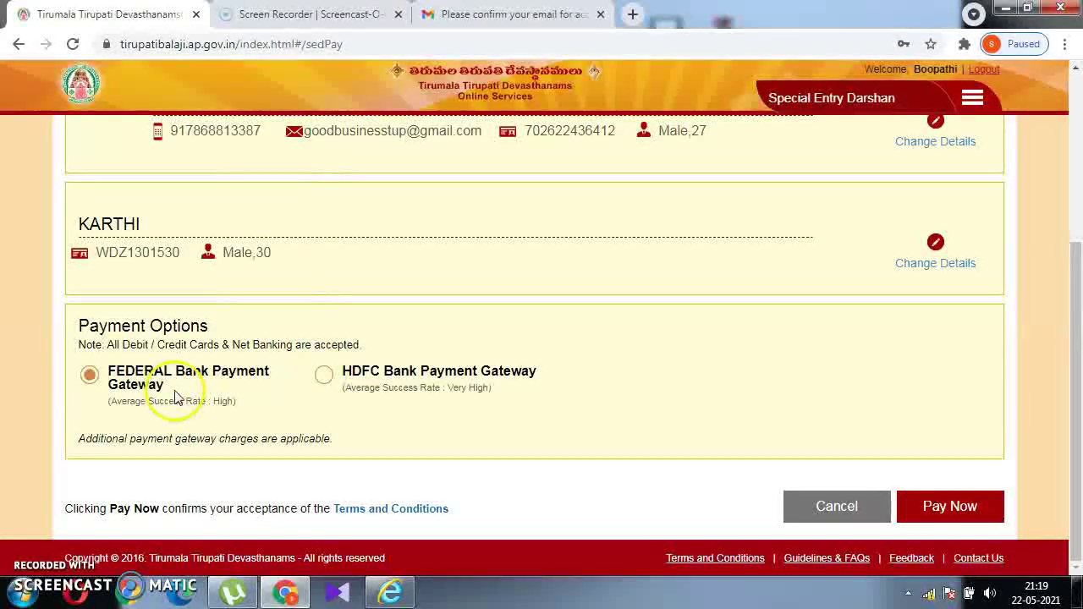
pyautogui.click(324, 377)
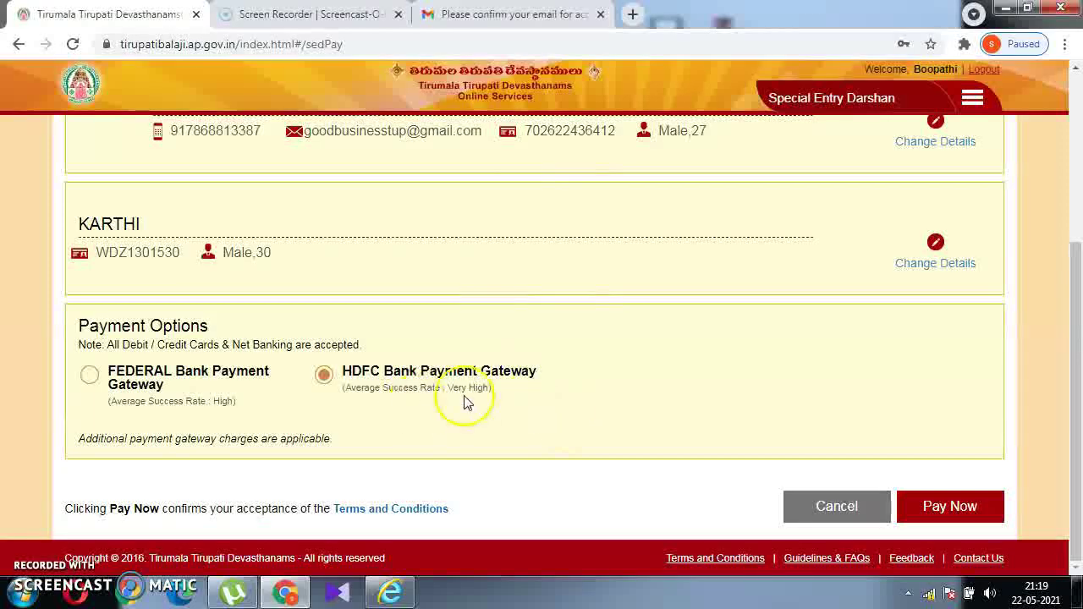
pyautogui.click(956, 508)
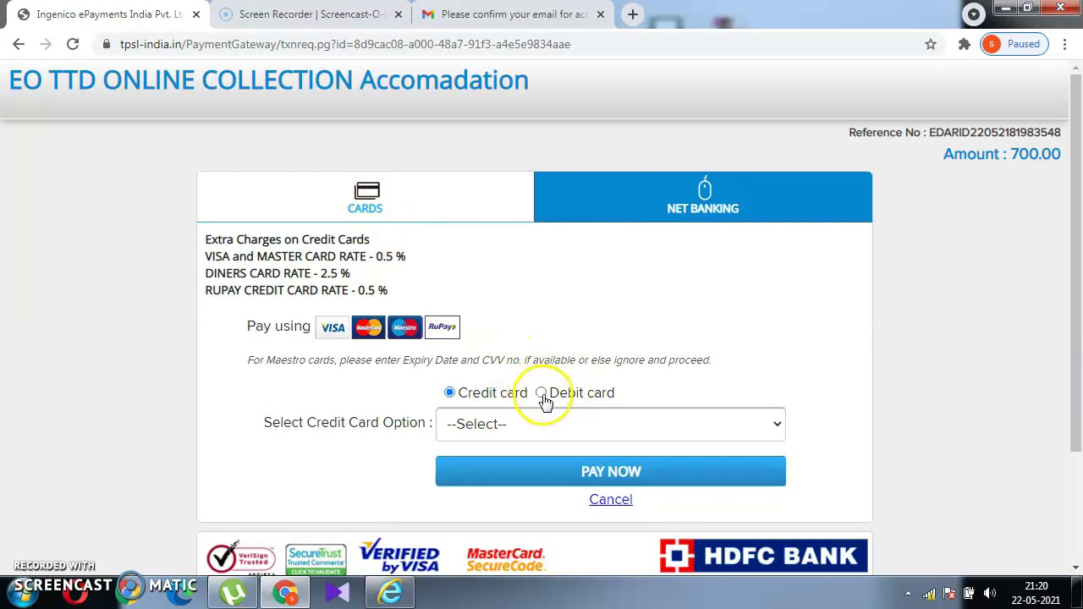
# Choose Debit card with Other Bank Maestro, then cancel the card payment.
pyautogui.click(546, 425)
pyautogui.click(545, 424)
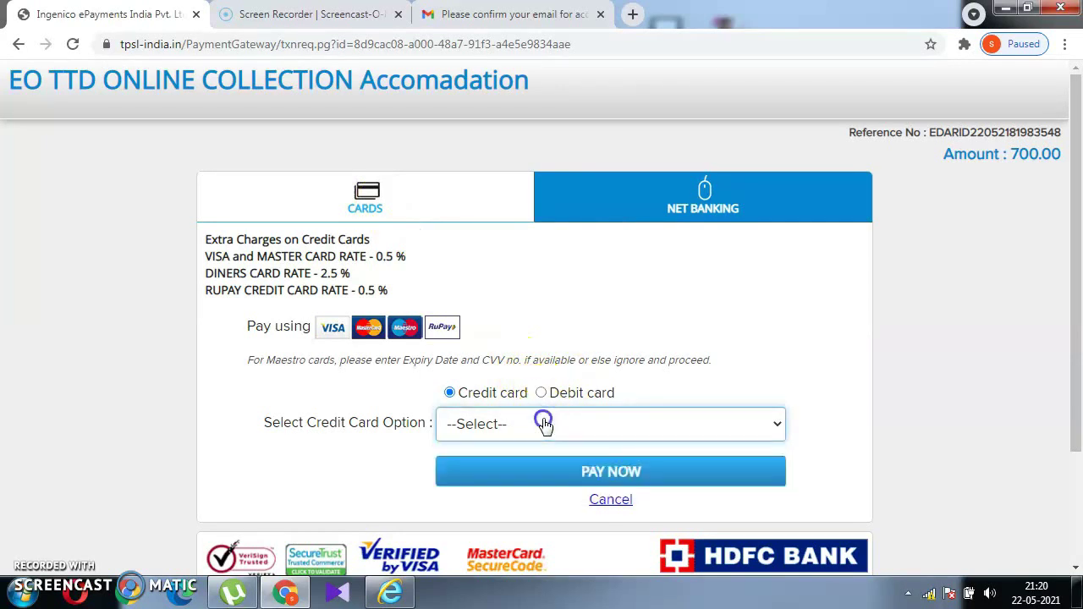
pyautogui.click(540, 394)
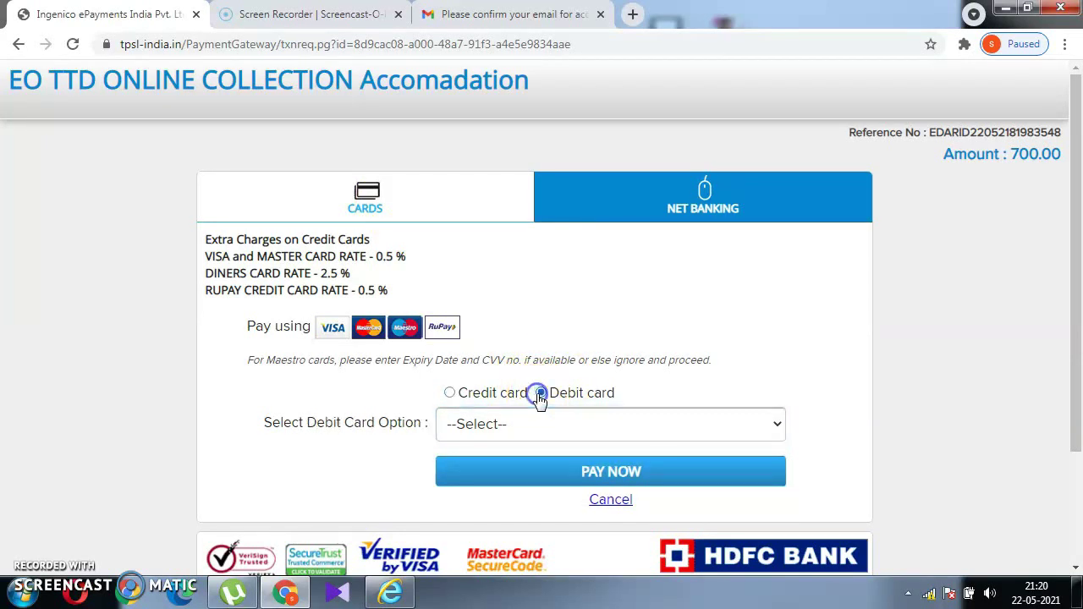
pyautogui.click(558, 426)
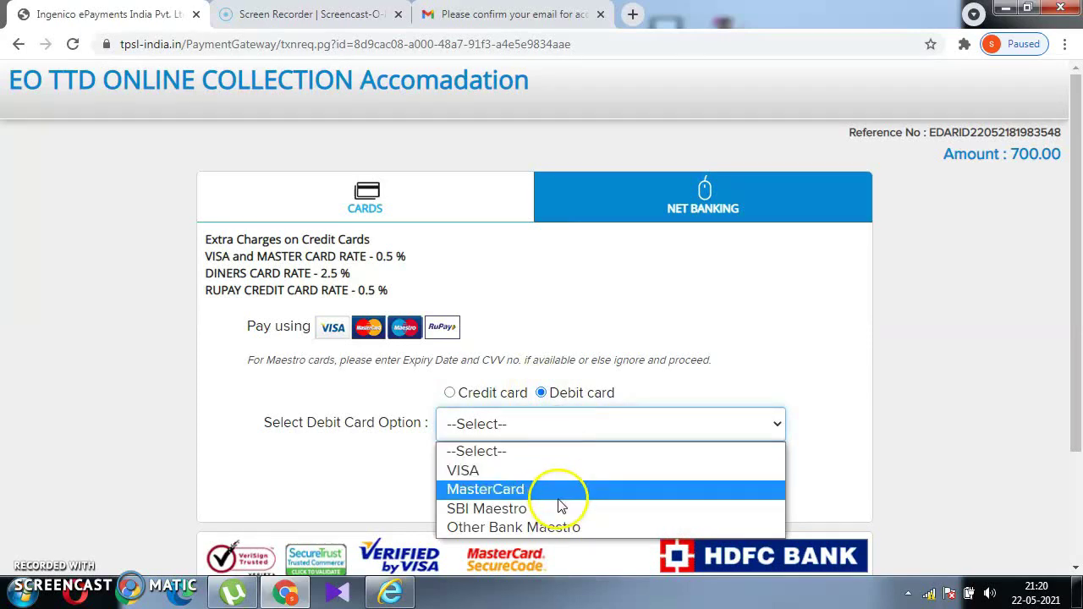
pyautogui.click(568, 537)
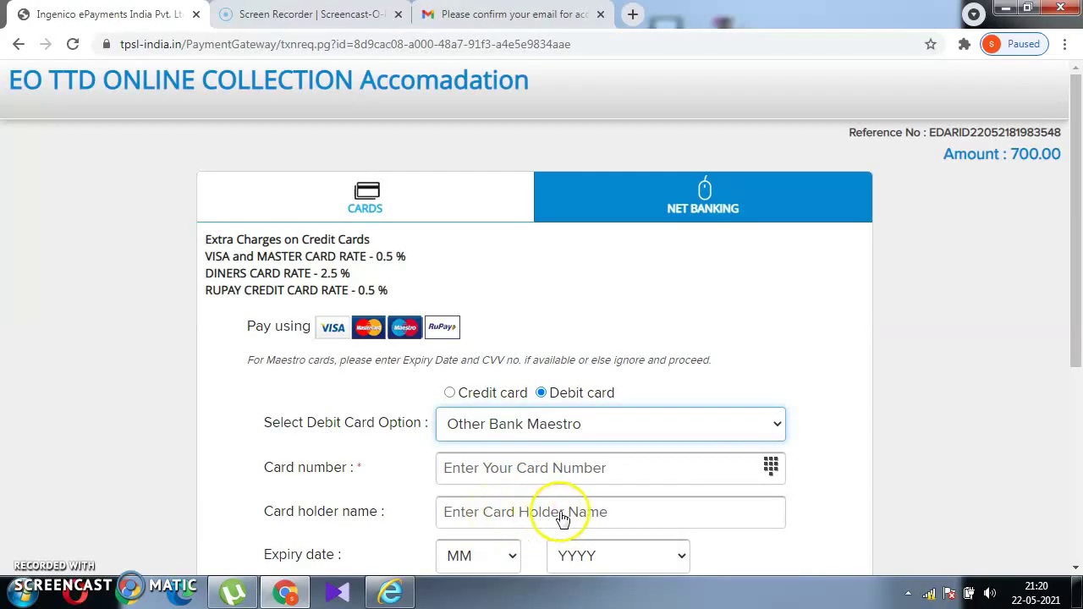
pyautogui.moveTo(1070, 339); pyautogui.dragTo(1079, 433)
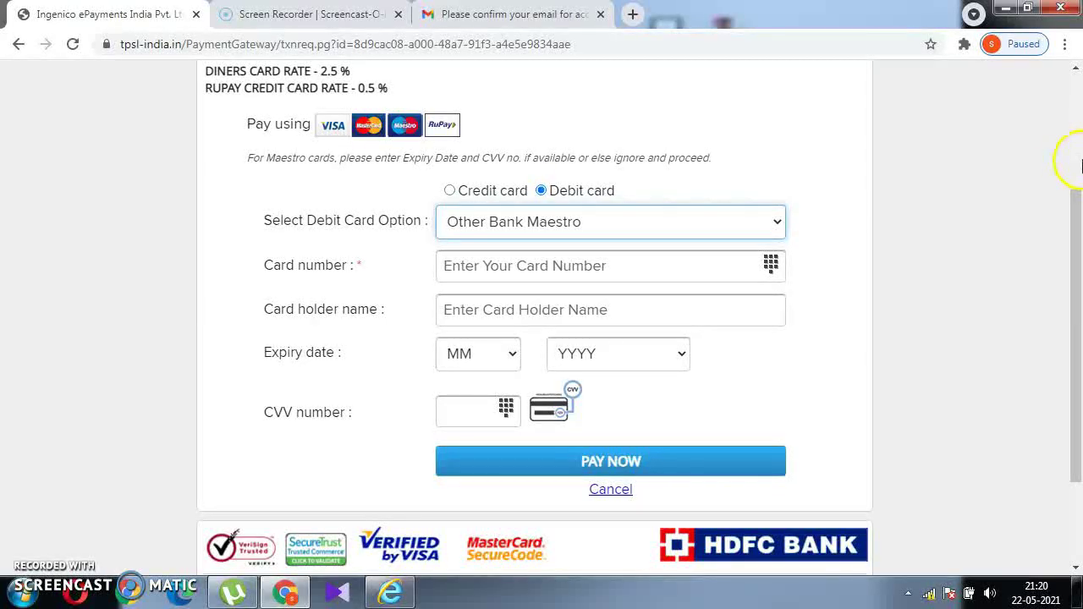
pyautogui.scroll(3, 1067, 165)
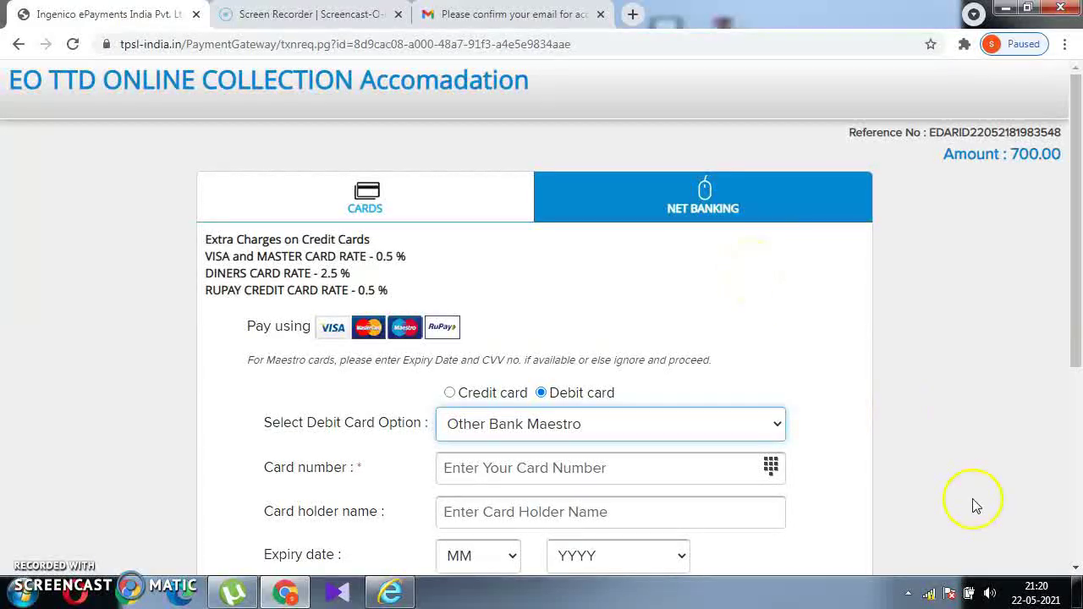
pyautogui.scroll(-4, 1063, 435)
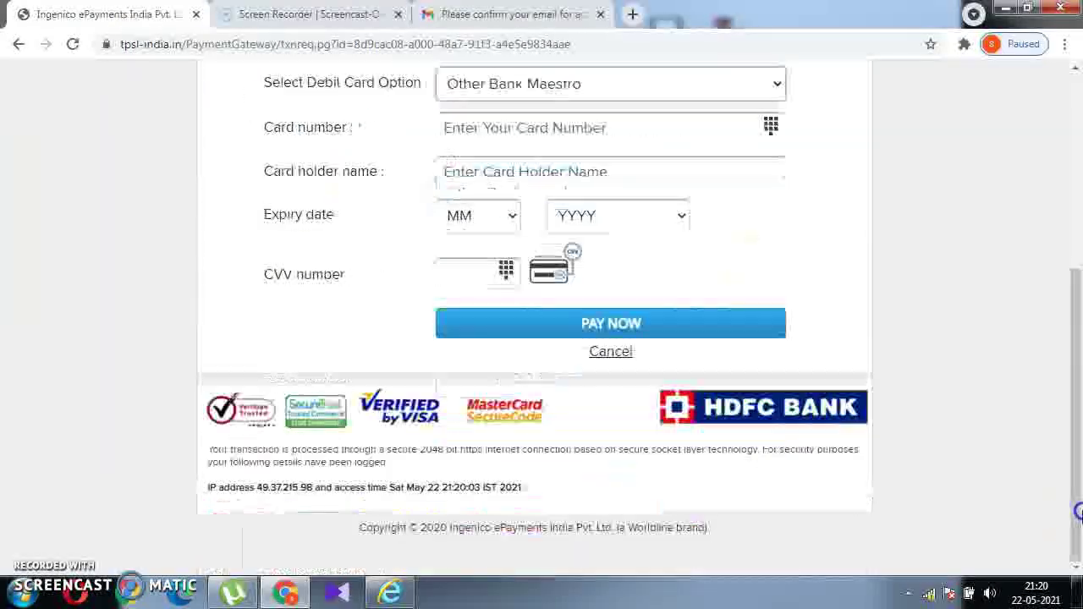
pyautogui.click(615, 362)
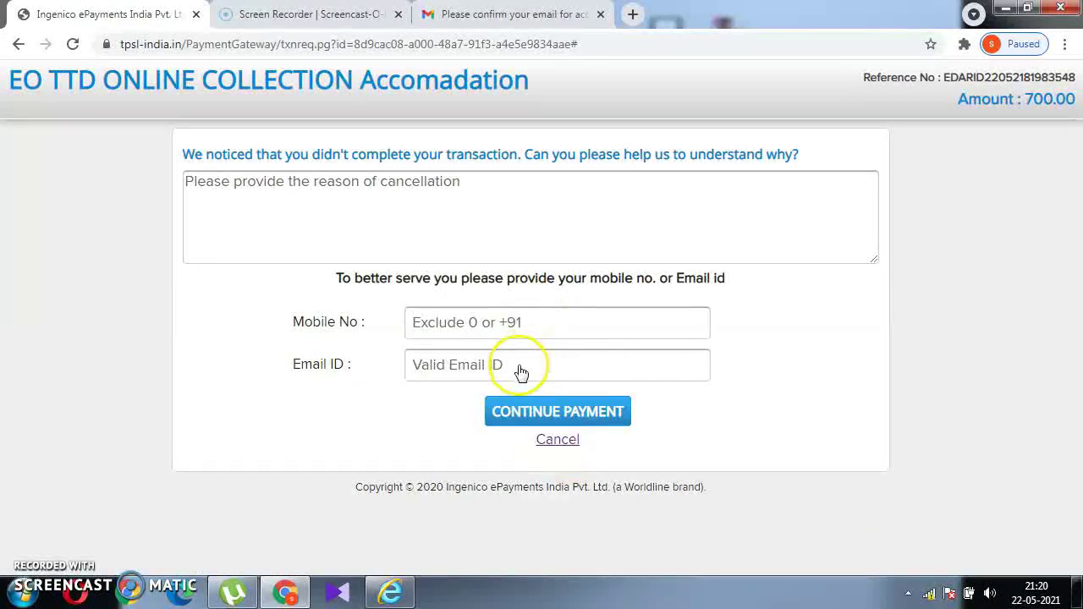
# Cancel the transaction without giving a cancellation reason.
pyautogui.click(556, 440)
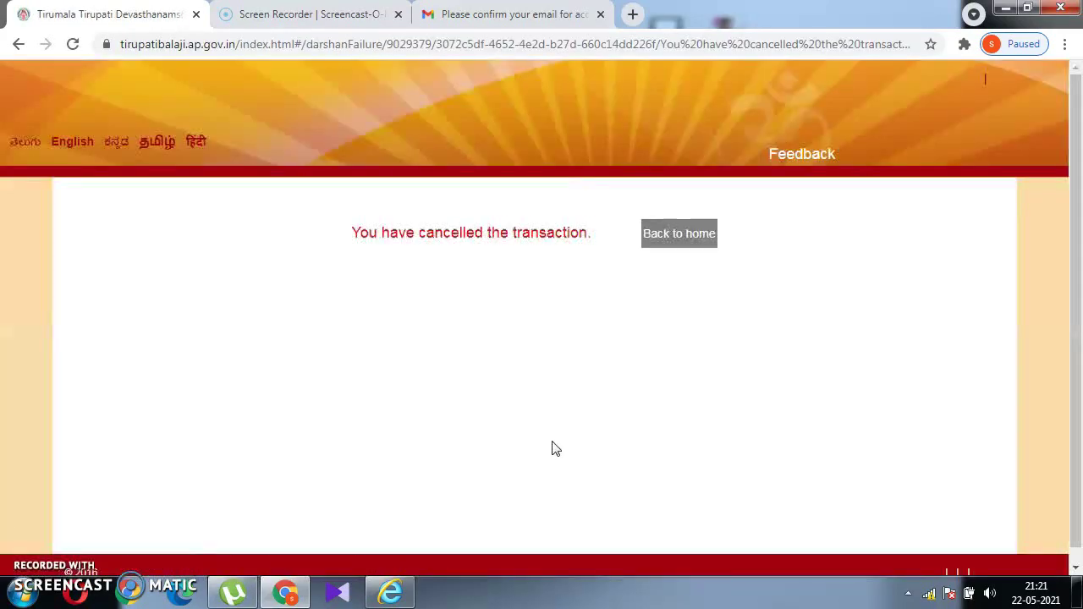
# Return from the cancellation notice to the TTD welcome page and browse its sections.
pyautogui.click(665, 242)
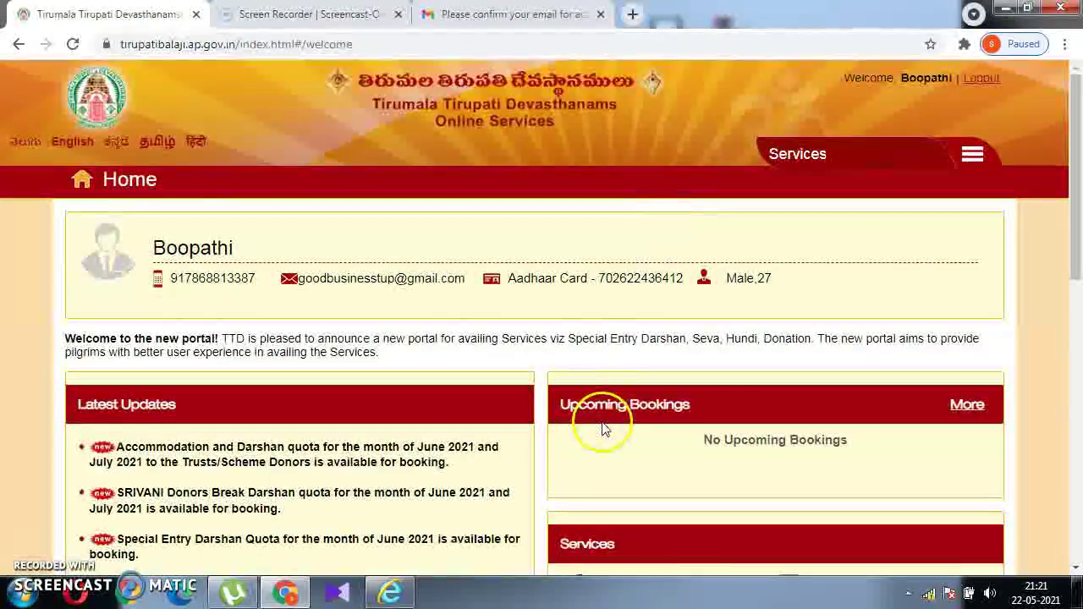
pyautogui.scroll(-5, 602, 429)
pyautogui.scroll(3, 1076, 428)
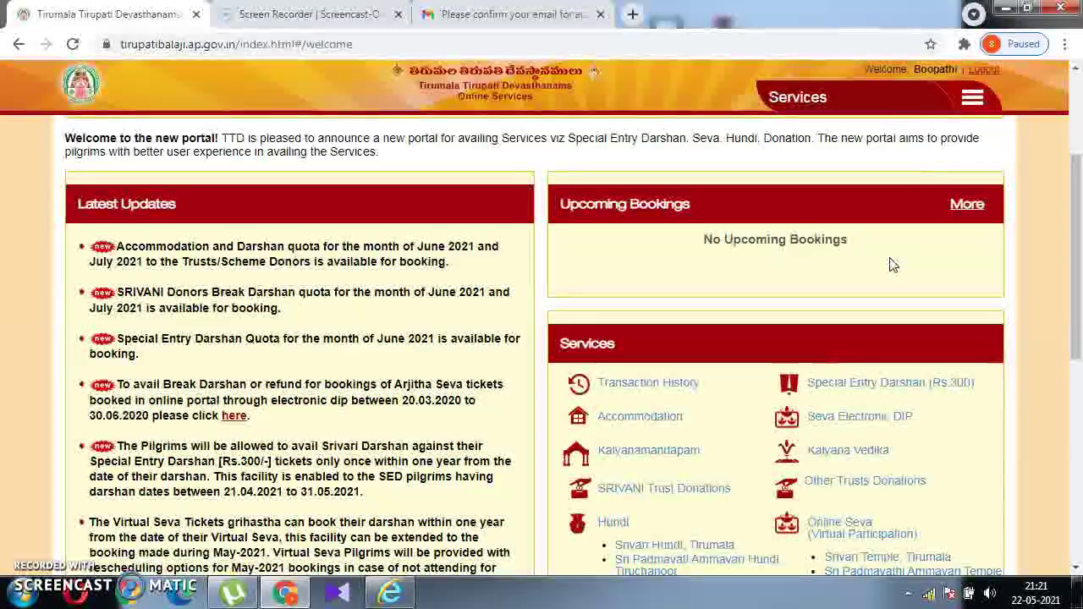
# Open Accommodation, tick I / We Agree, and view Tirupati's availability calendar.
pyautogui.click(649, 428)
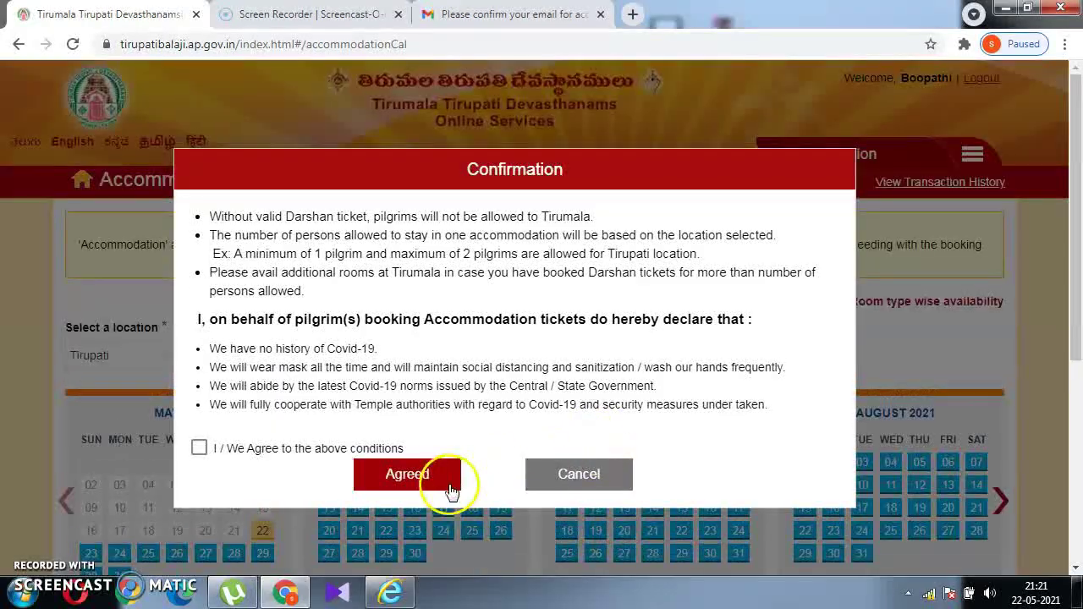
pyautogui.click(414, 476)
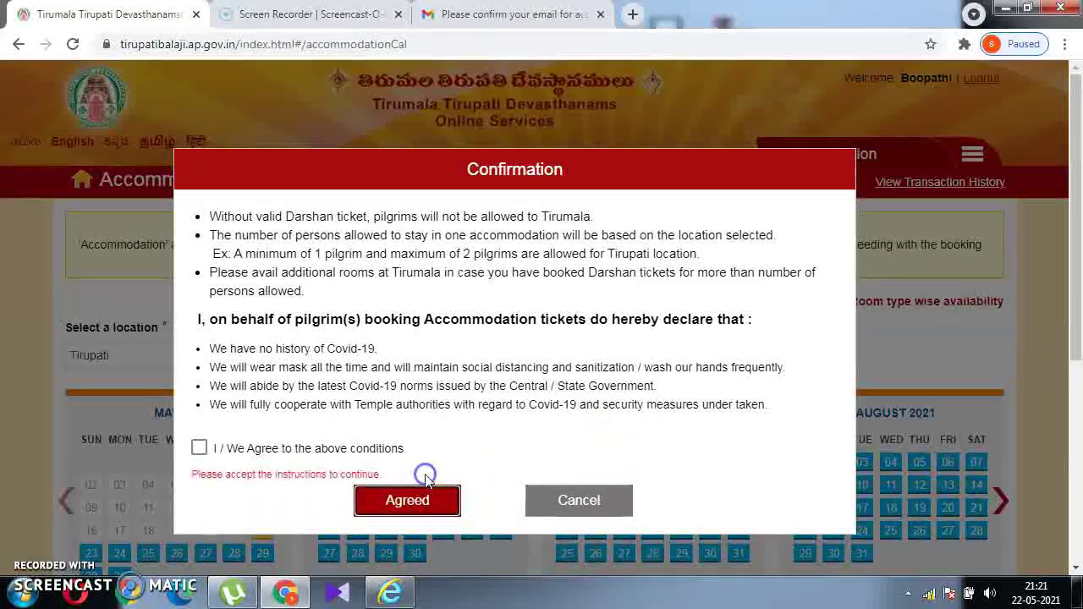
pyautogui.click(200, 446)
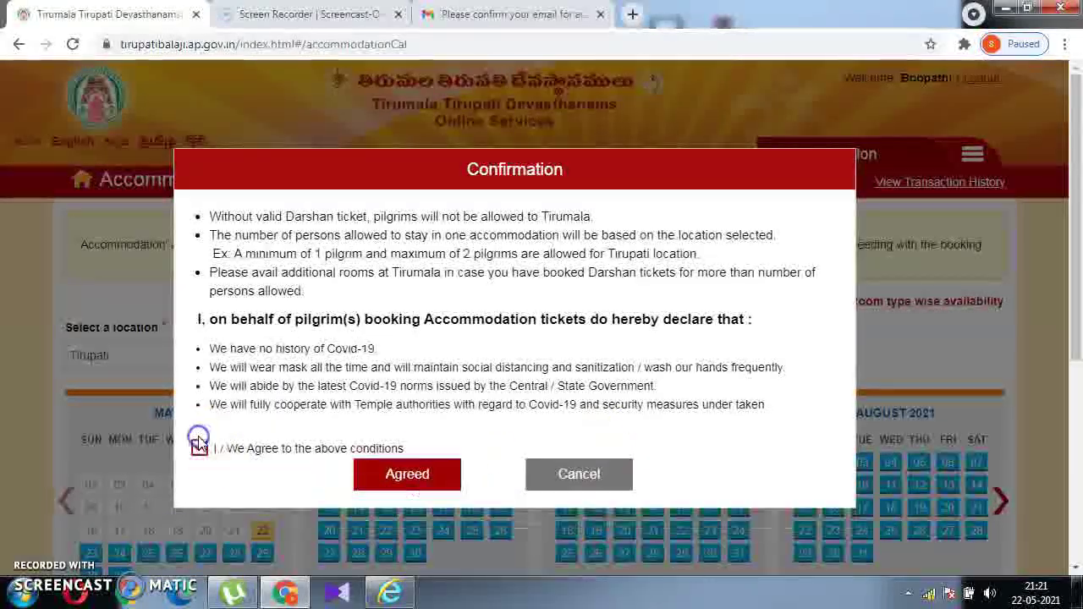
pyautogui.click(442, 486)
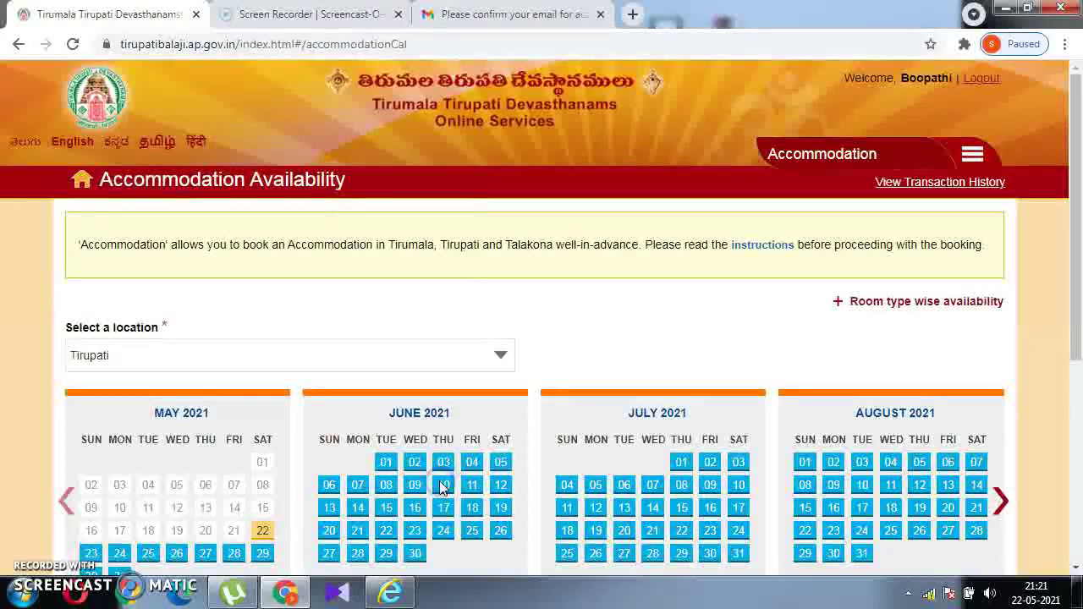
pyautogui.moveTo(1079, 317); pyautogui.dragTo(1079, 411)
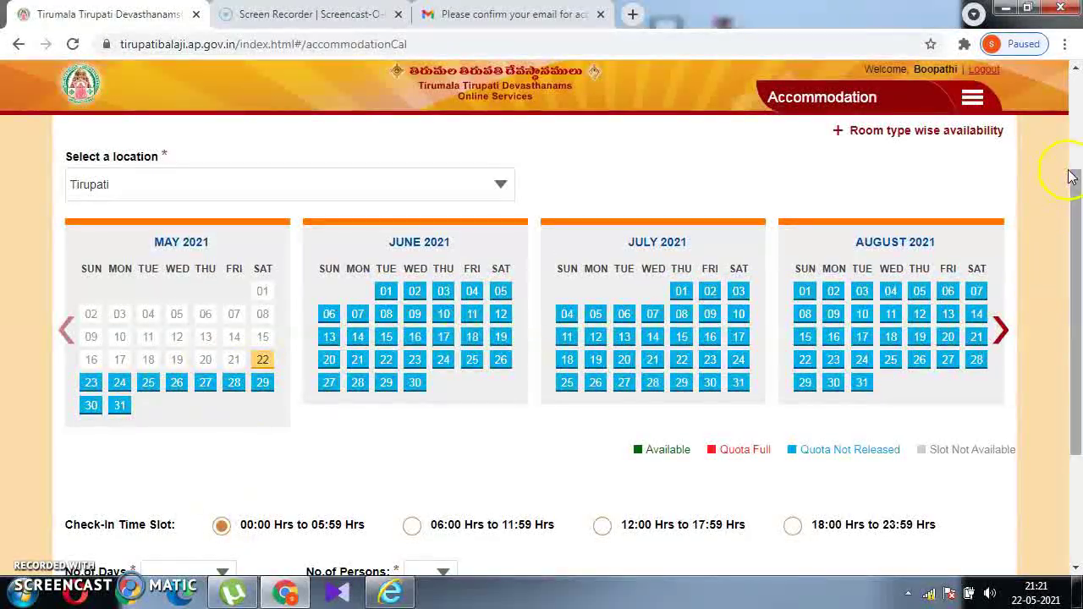
pyautogui.scroll(3, 1071, 178)
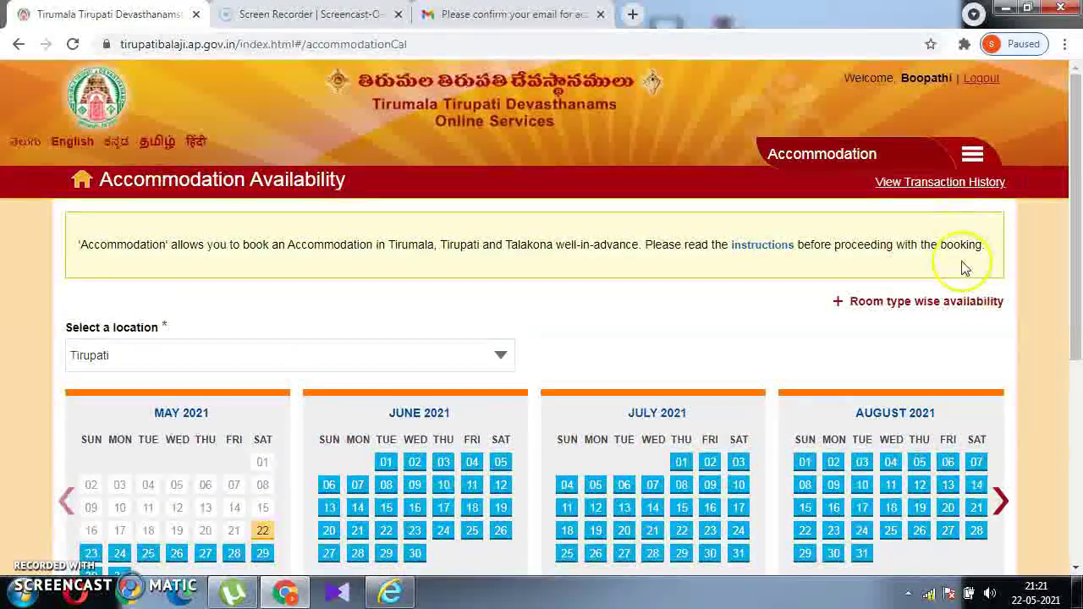